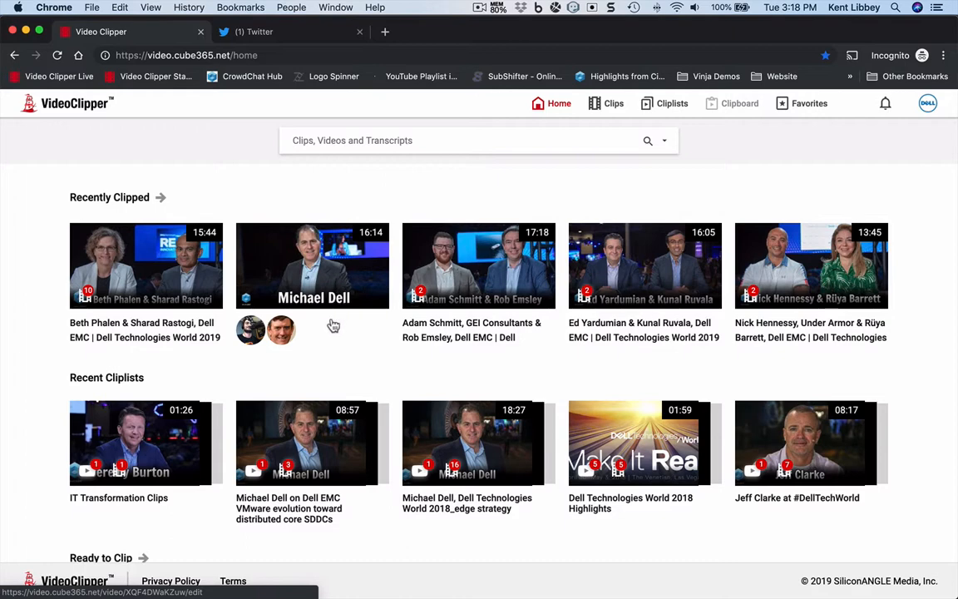
# Open the recently clipped Michael Dell video from Dell Technologies World 2019, jump to about 13:22 and pause it
pyautogui.click(337, 268)
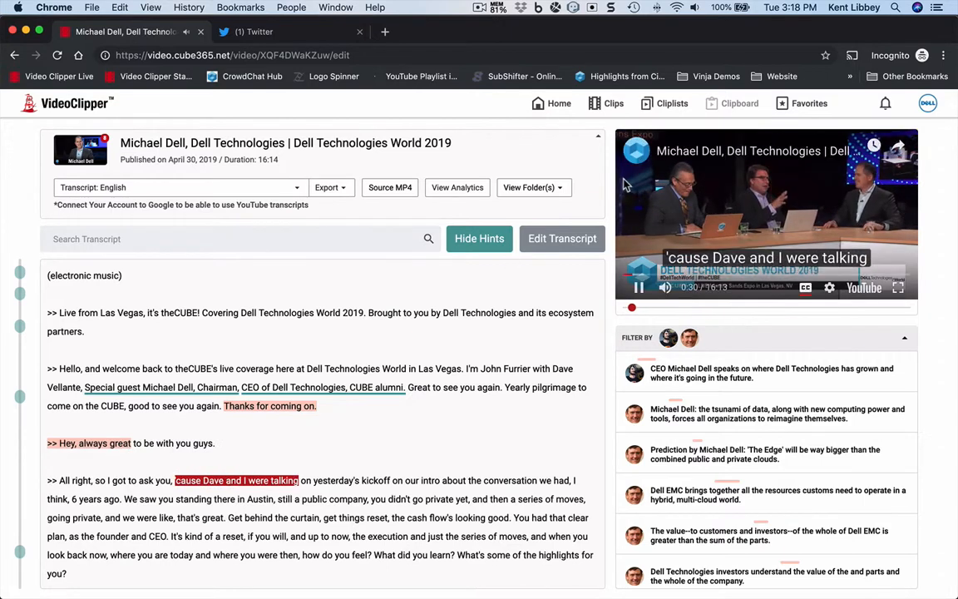
pyautogui.click(861, 278)
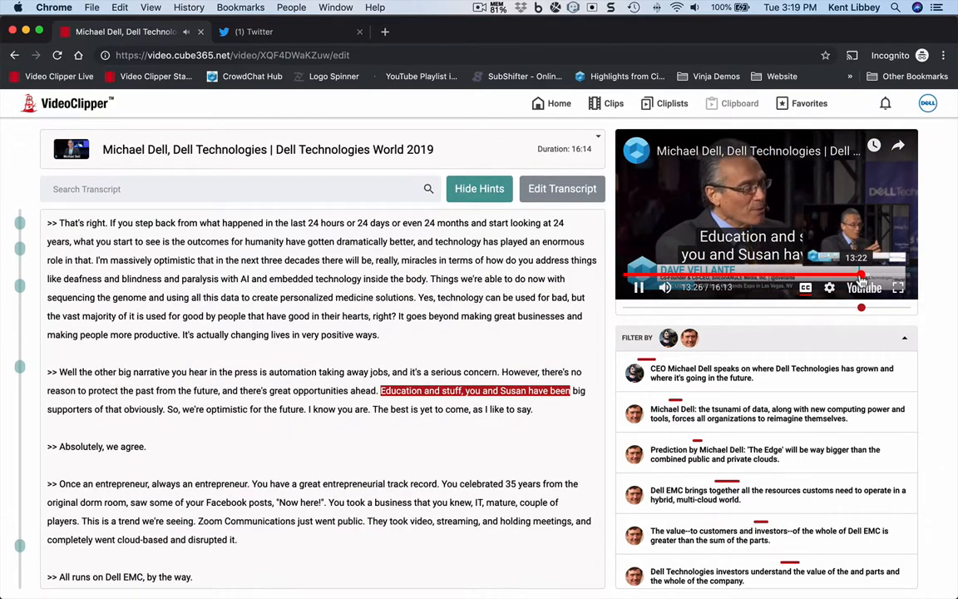
pyautogui.click(638, 288)
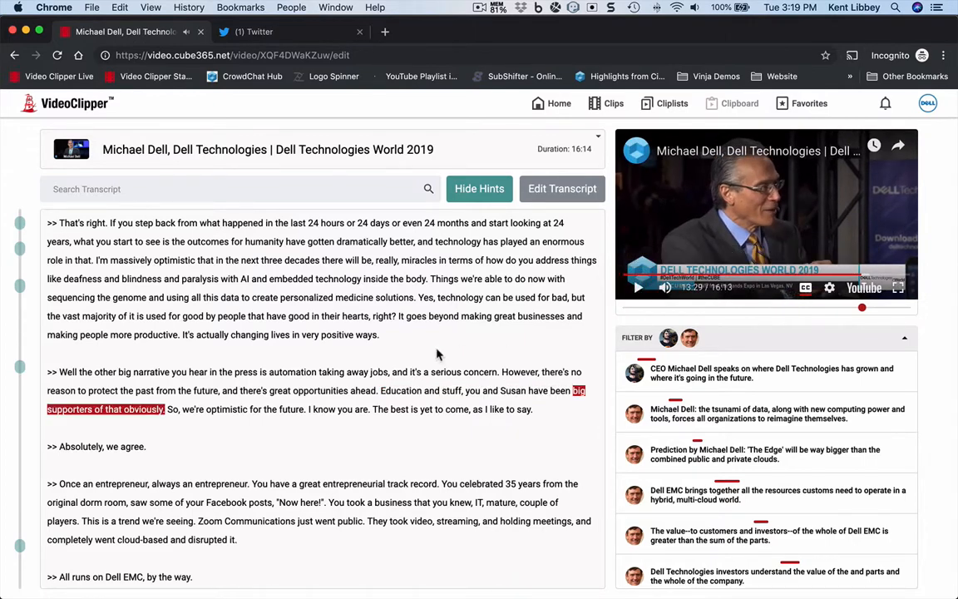
# Hide the clip hints in the transcript and show them again
pyautogui.scroll(4, 438, 355)
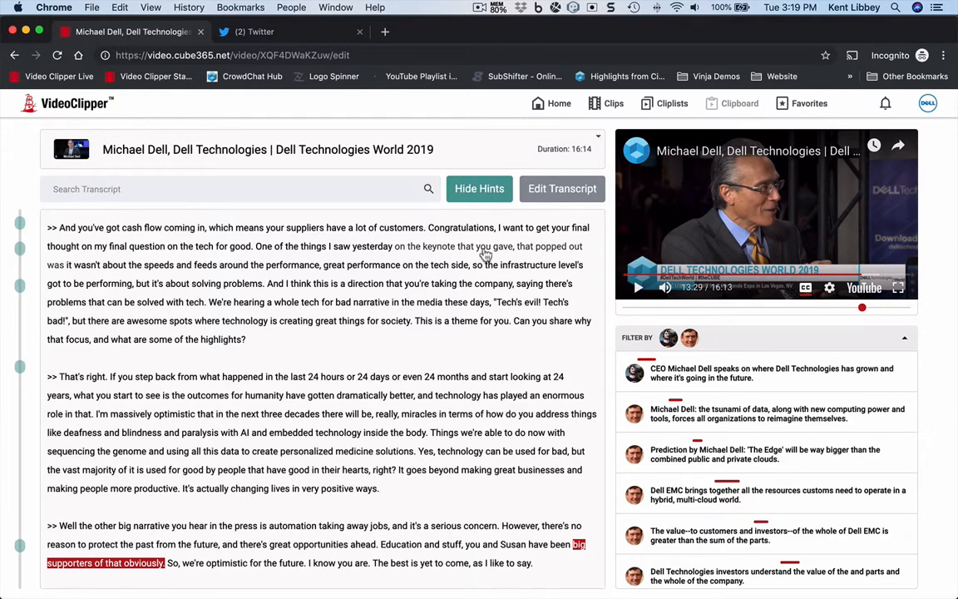
pyautogui.click(479, 191)
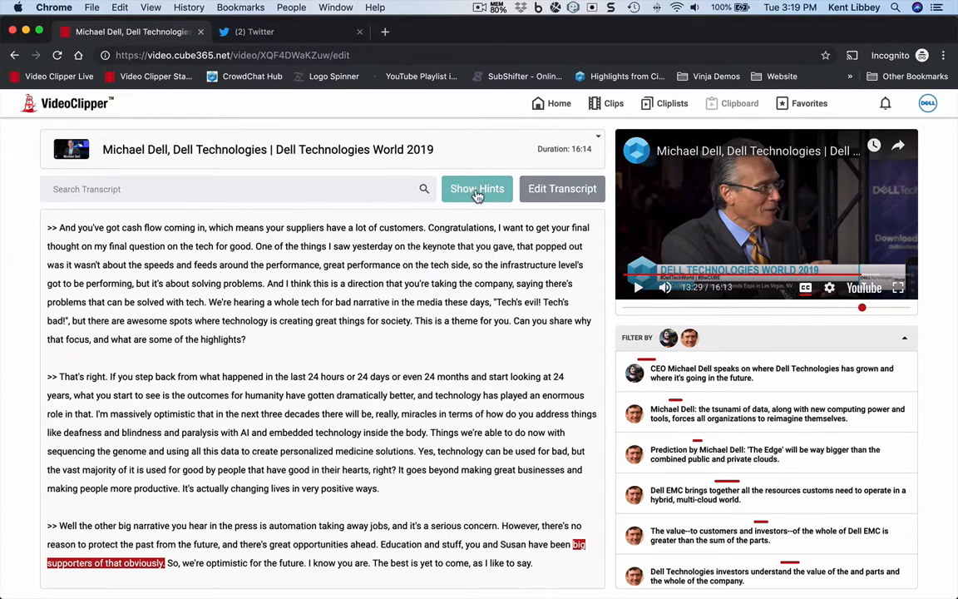
pyautogui.click(478, 193)
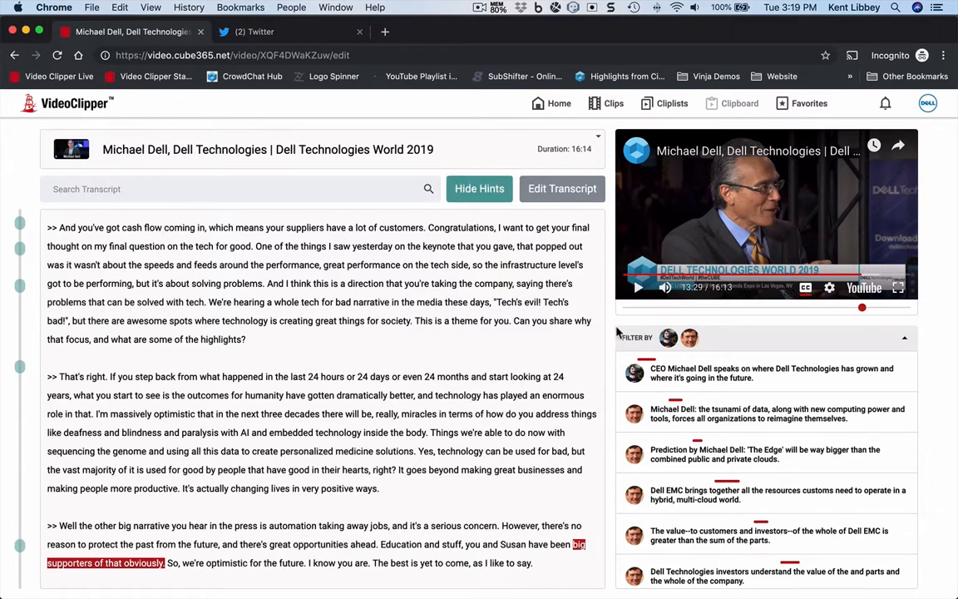
# Resume the video and play the first two hinted passages in the transcript
pyautogui.click(639, 288)
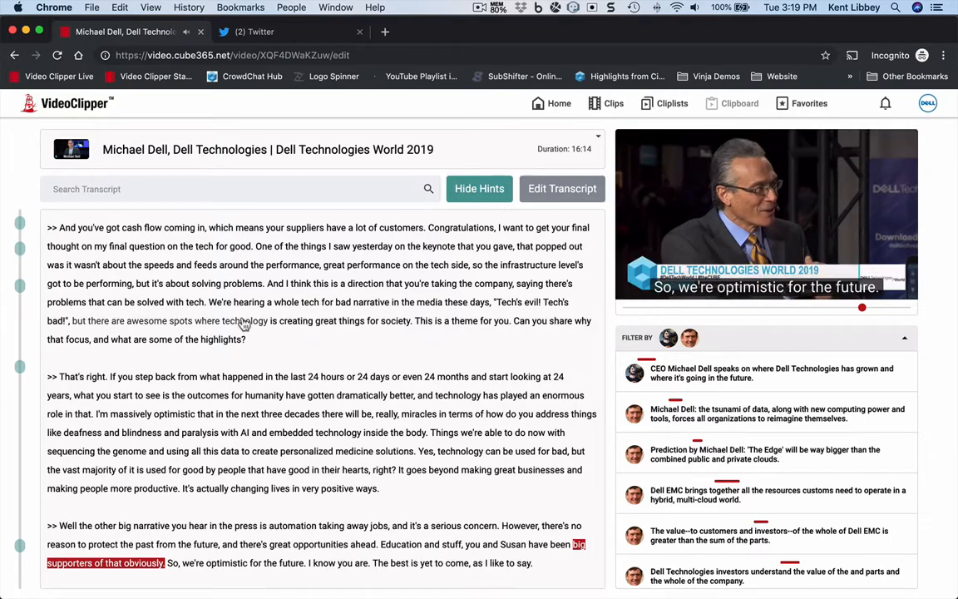
pyautogui.click(20, 225)
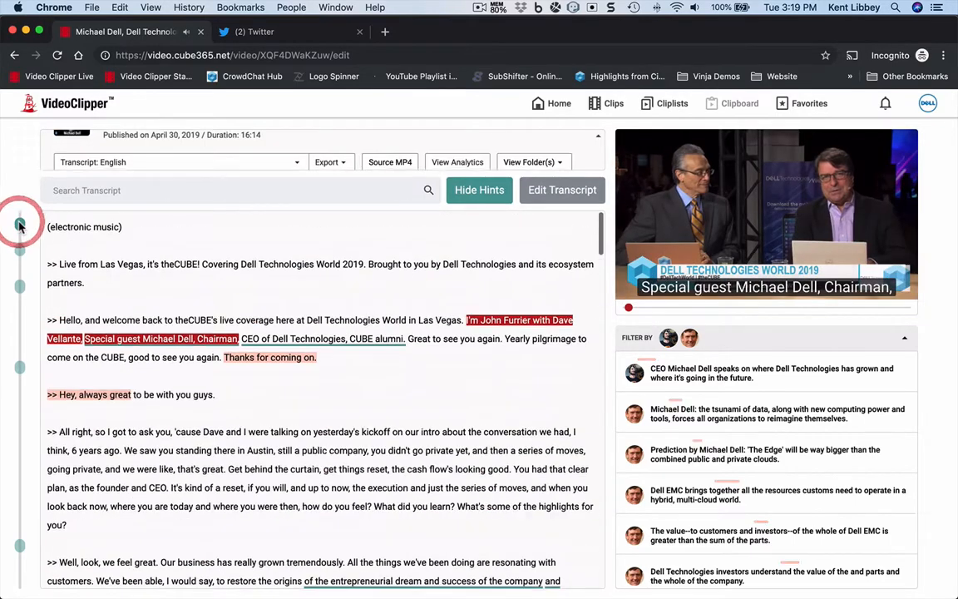
pyautogui.click(20, 293)
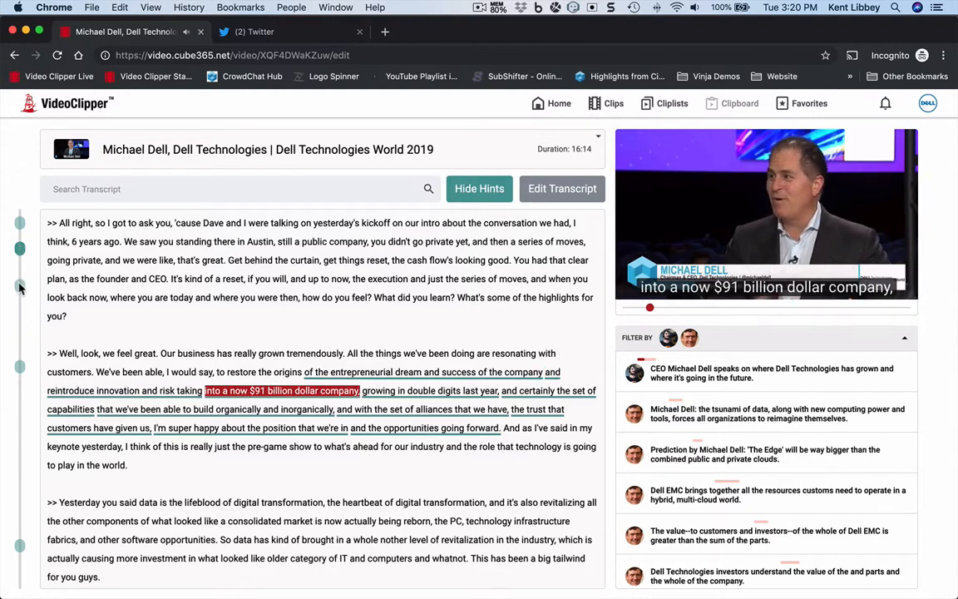
# Go to the third hinted passage and clip the transcript from "Well, data's always been at the center" through "given all these technologies"
pyautogui.click(20, 285)
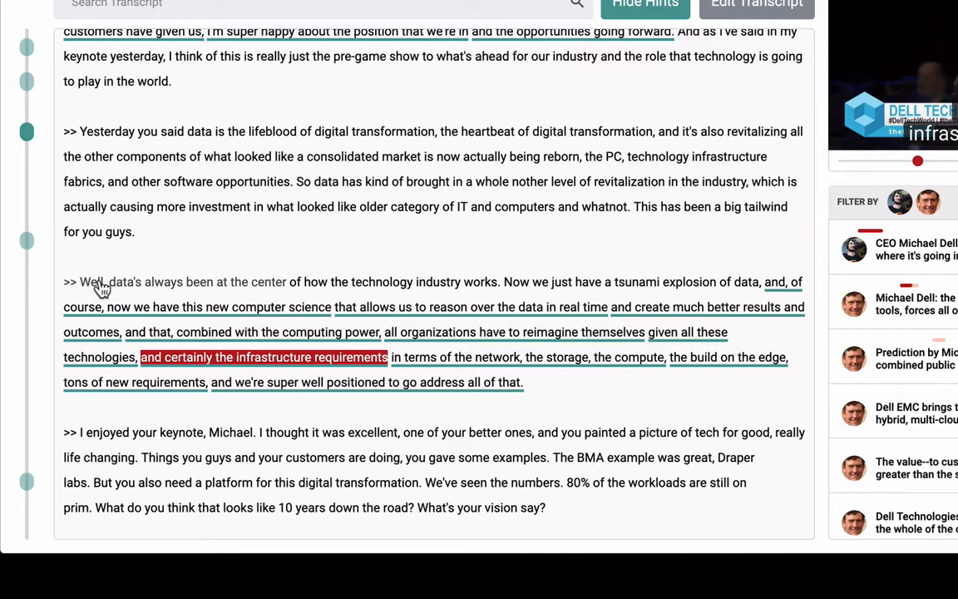
pyautogui.moveTo(99, 287); pyautogui.dragTo(135, 357)
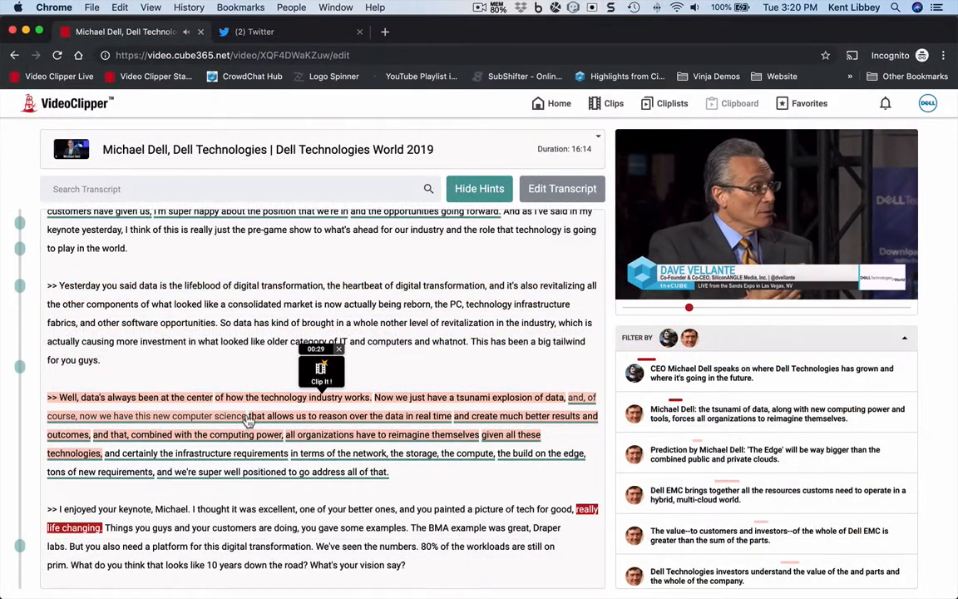
pyautogui.click(328, 375)
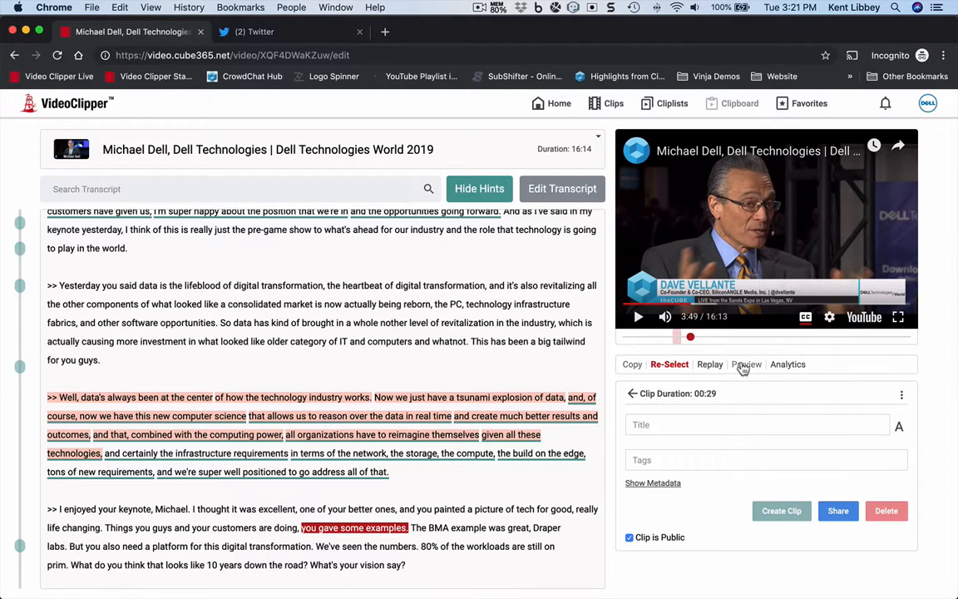
# Preview the selected clip and close the preview
pyautogui.click(663, 424)
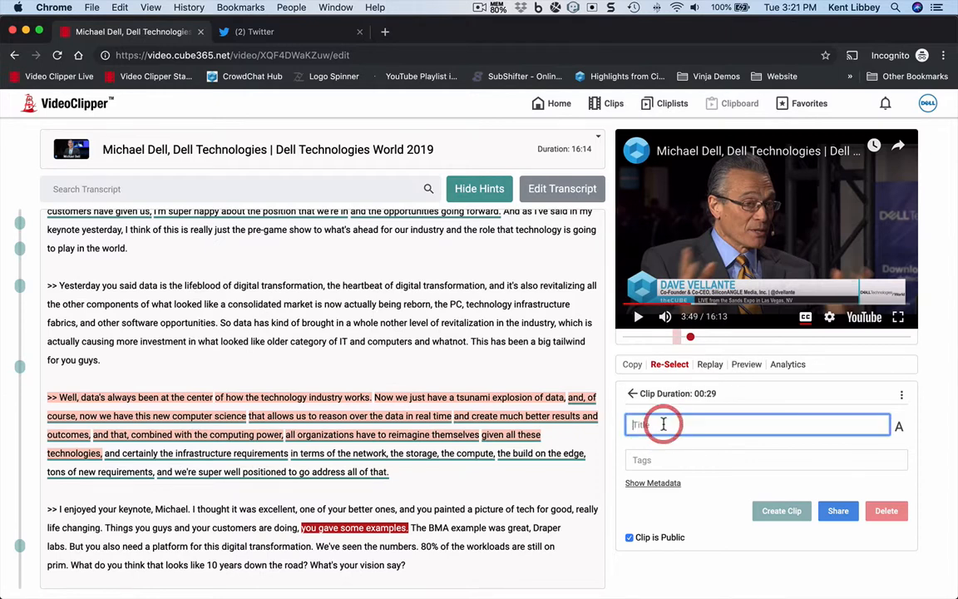
pyautogui.click(746, 367)
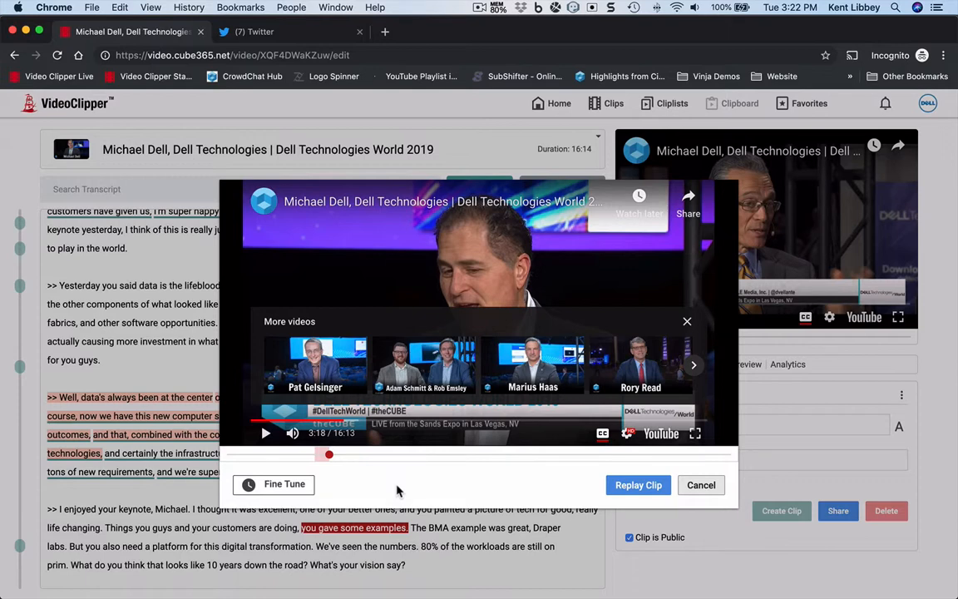
pyautogui.click(701, 486)
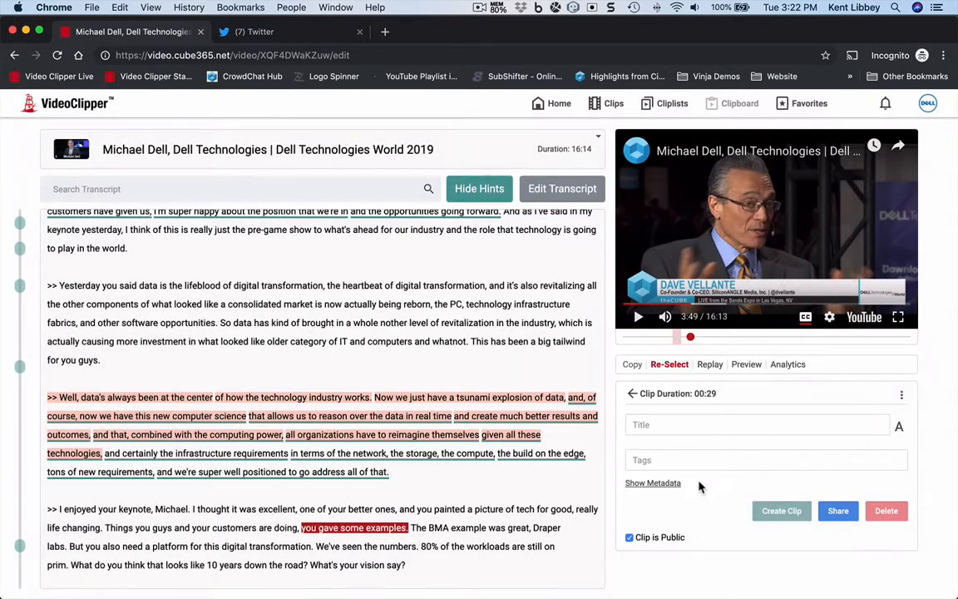
# Title the clip "A tsunami of data is forcing companies to reimagine themselves" and create it
pyautogui.click(656, 427)
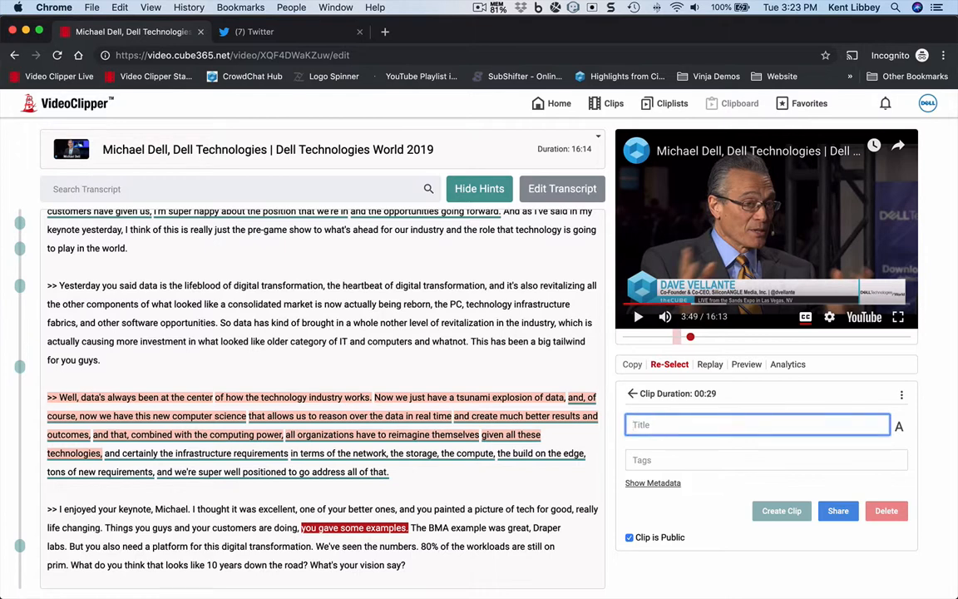
pyautogui.write('A')
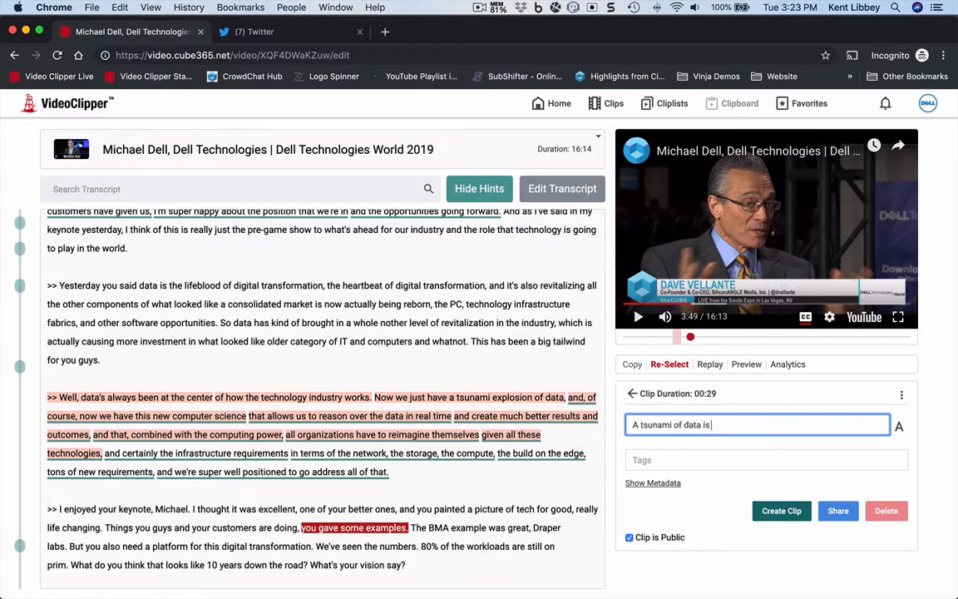
pyautogui.write('tsunami of data is forcing companies to reimagine themselves')
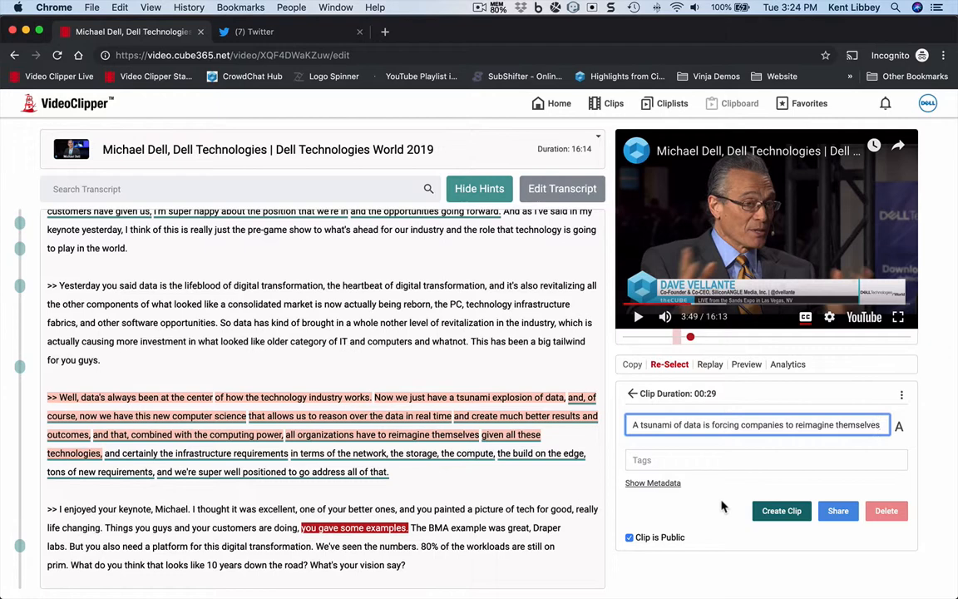
pyautogui.click(782, 511)
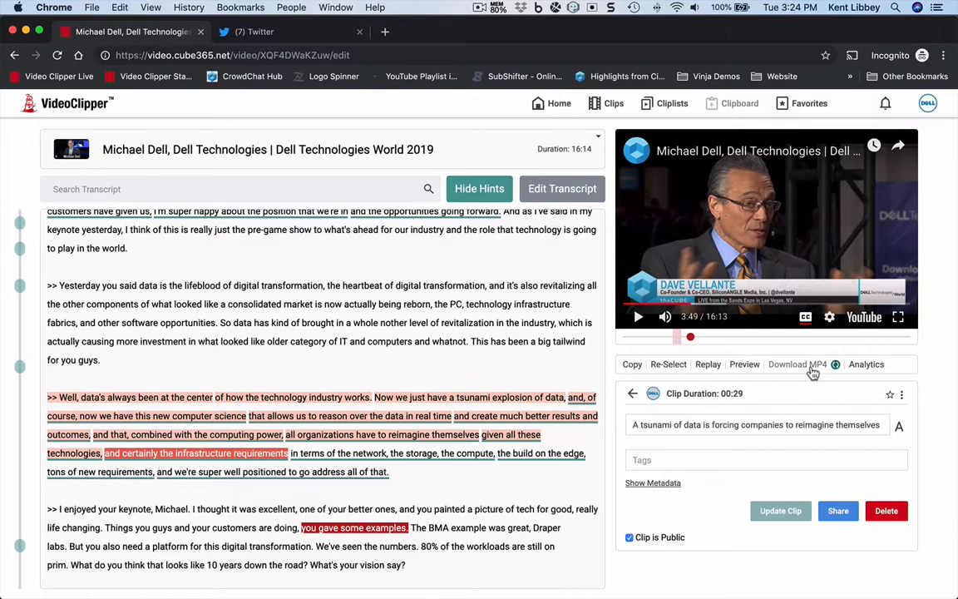
# Open the clip's shared page from its URL and jump the video to the beginning, followed by about two-thirds through
pyautogui.click(838, 512)
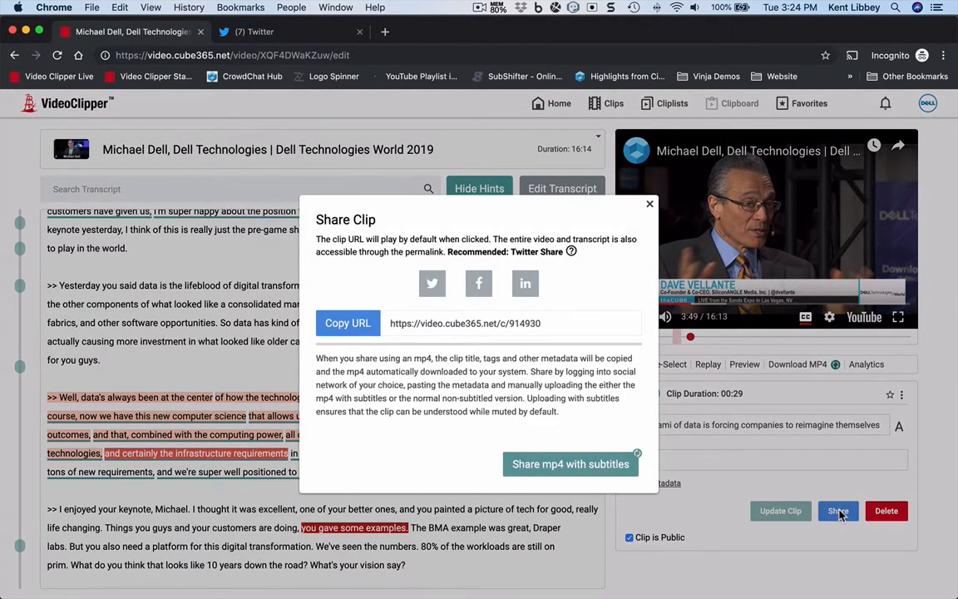
pyautogui.click(472, 332)
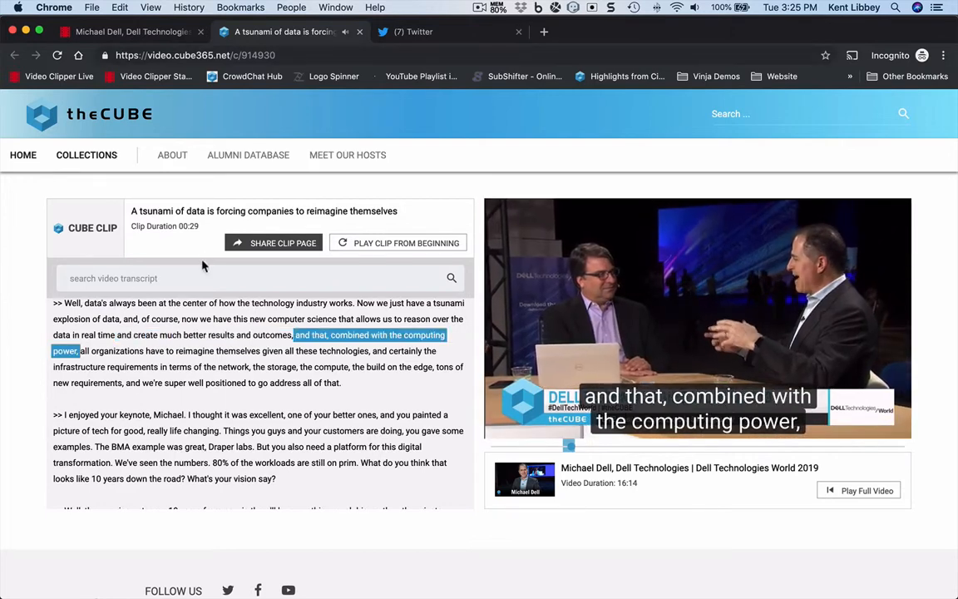
pyautogui.click(175, 279)
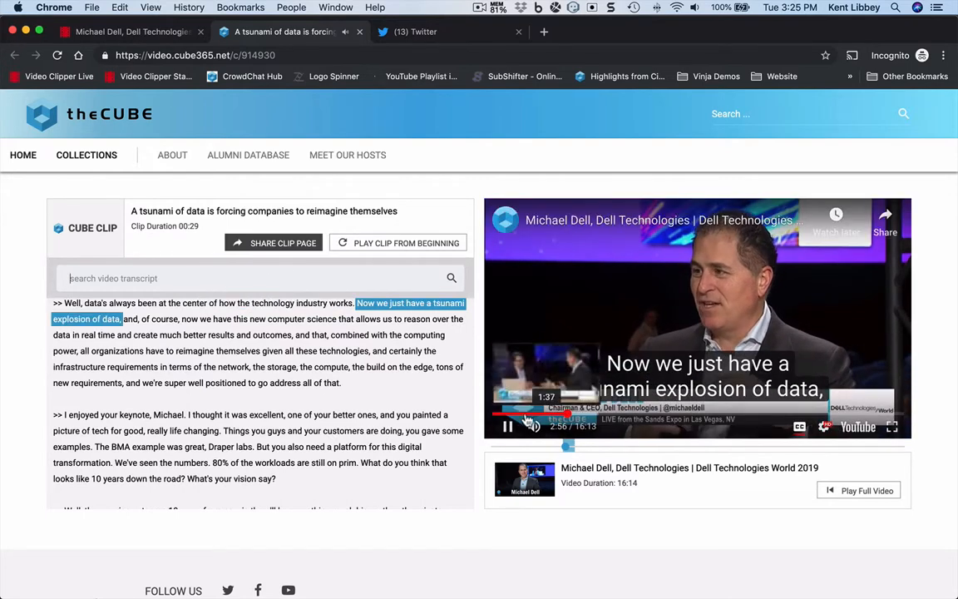
pyautogui.click(497, 448)
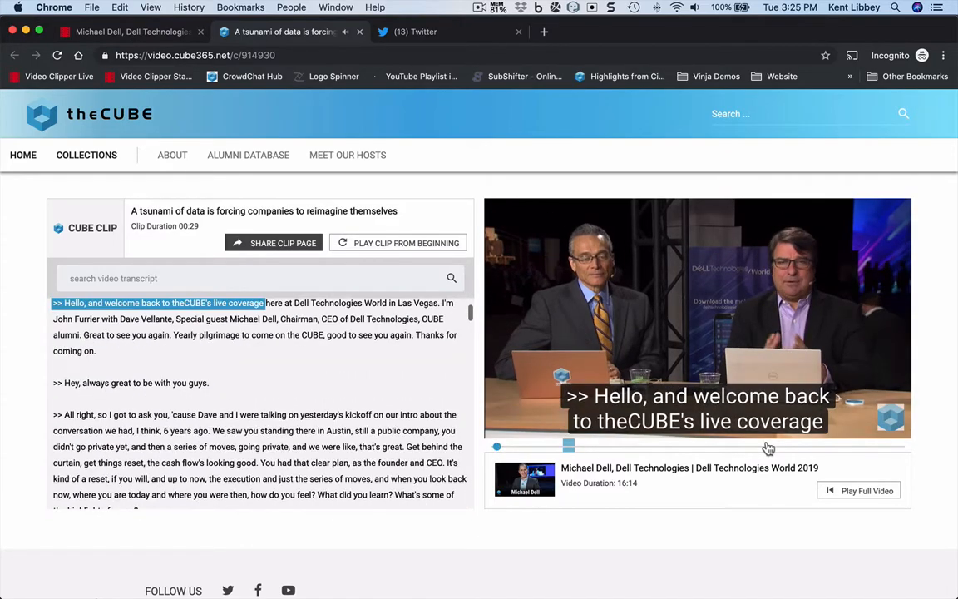
pyautogui.click(769, 449)
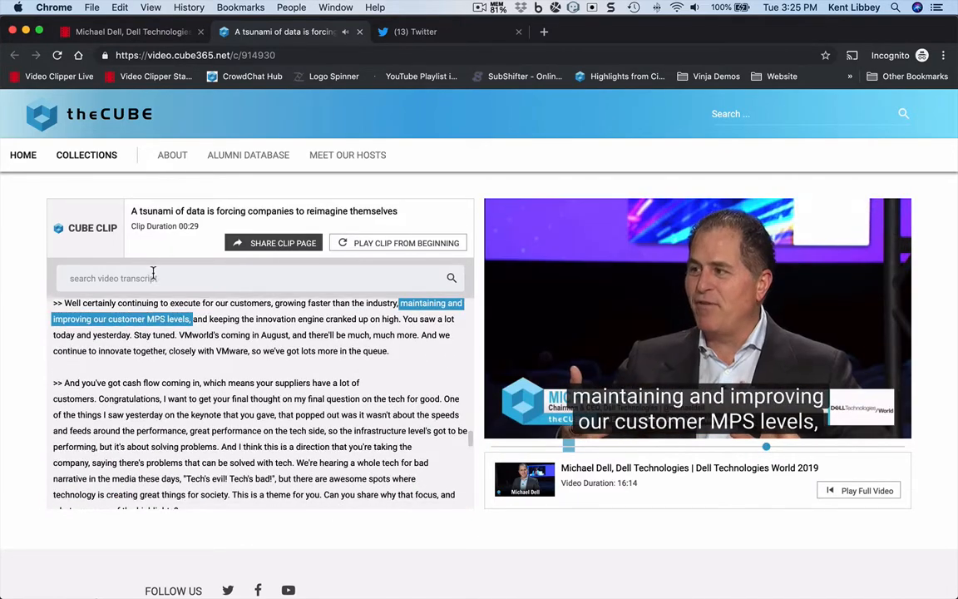
# Search the clip page's transcript for "cloud", go to the second match and pause the video
pyautogui.click(153, 278)
pyautogui.write('cloud')
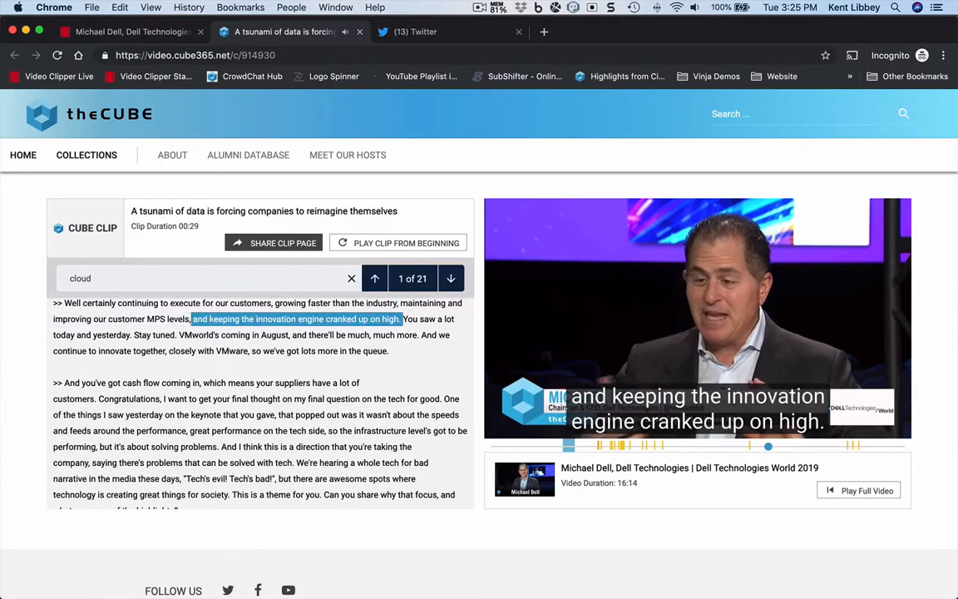
pyautogui.click(451, 281)
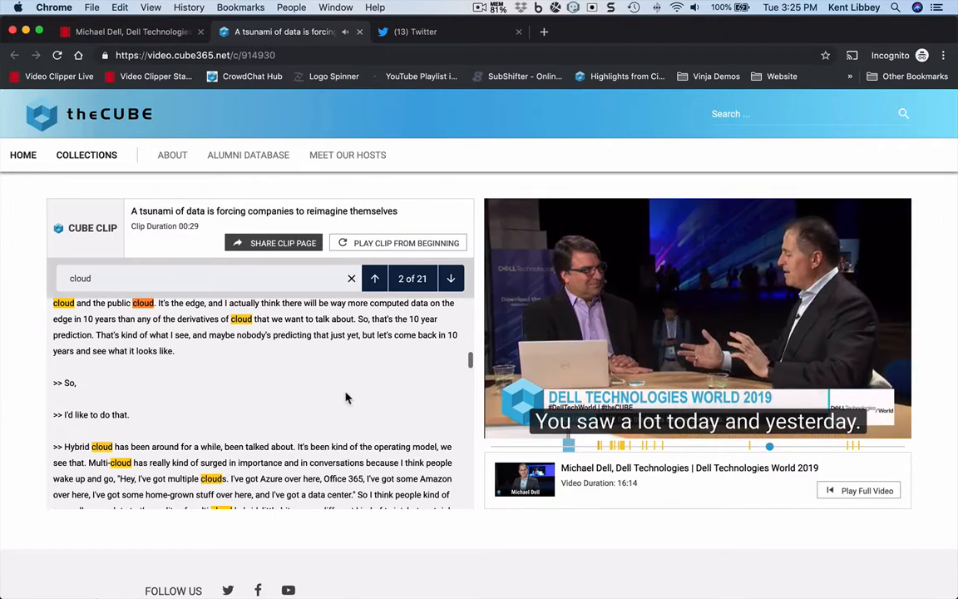
pyautogui.scroll(-2, 347, 397)
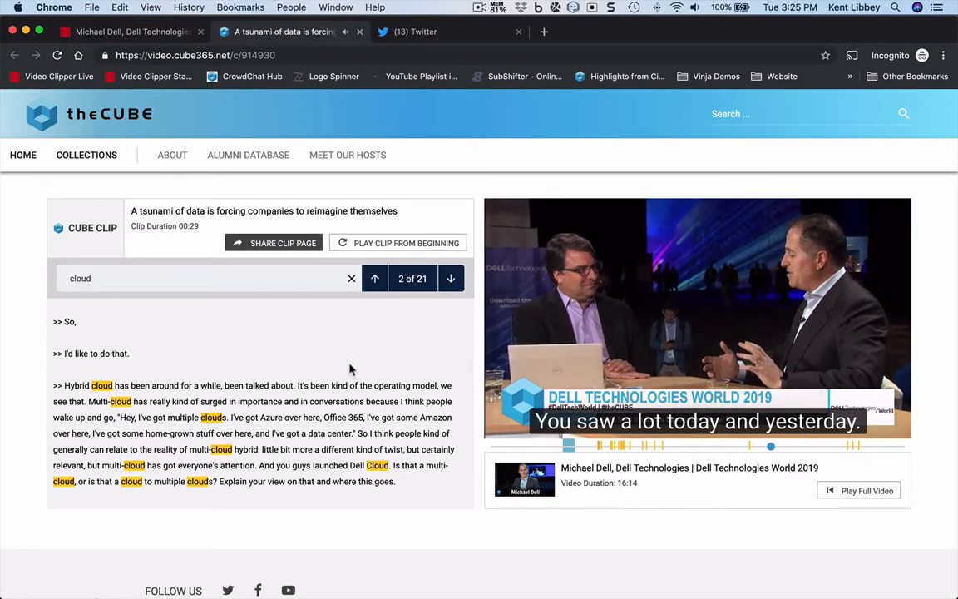
pyautogui.click(508, 429)
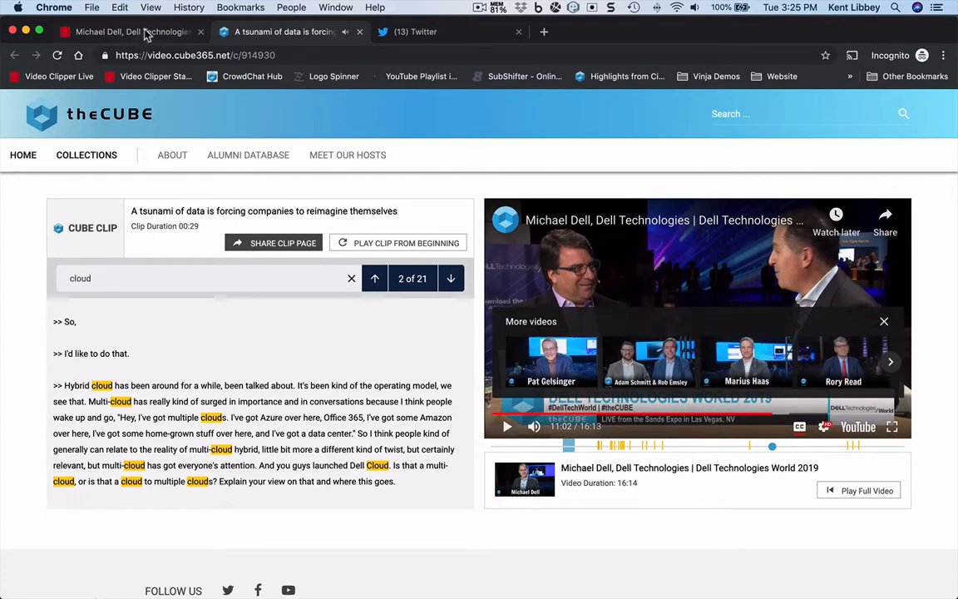
# Return to the clip editor, dismiss the share options, and play the clip's subtitled MP4 before closing it
pyautogui.click(133, 32)
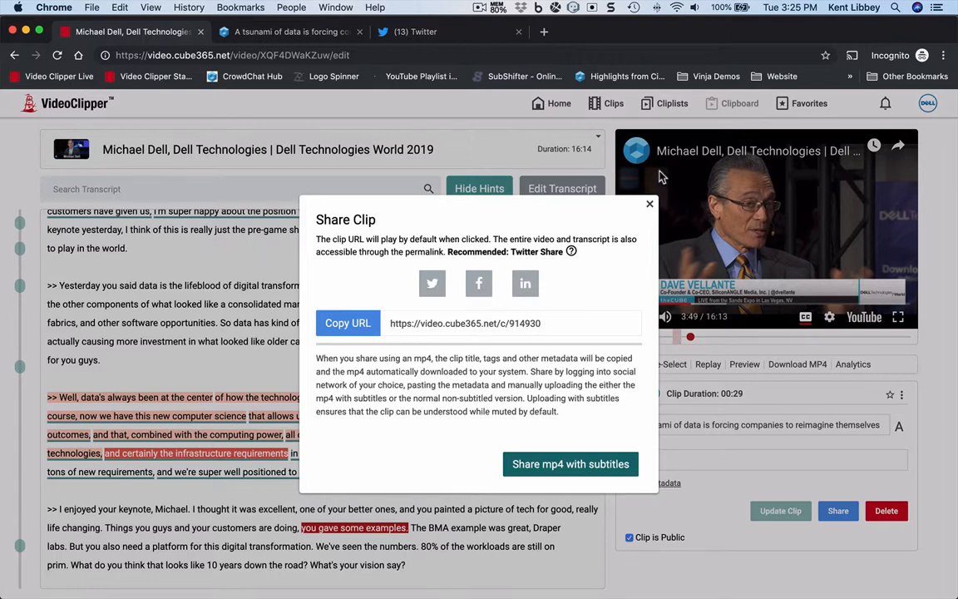
pyautogui.click(650, 204)
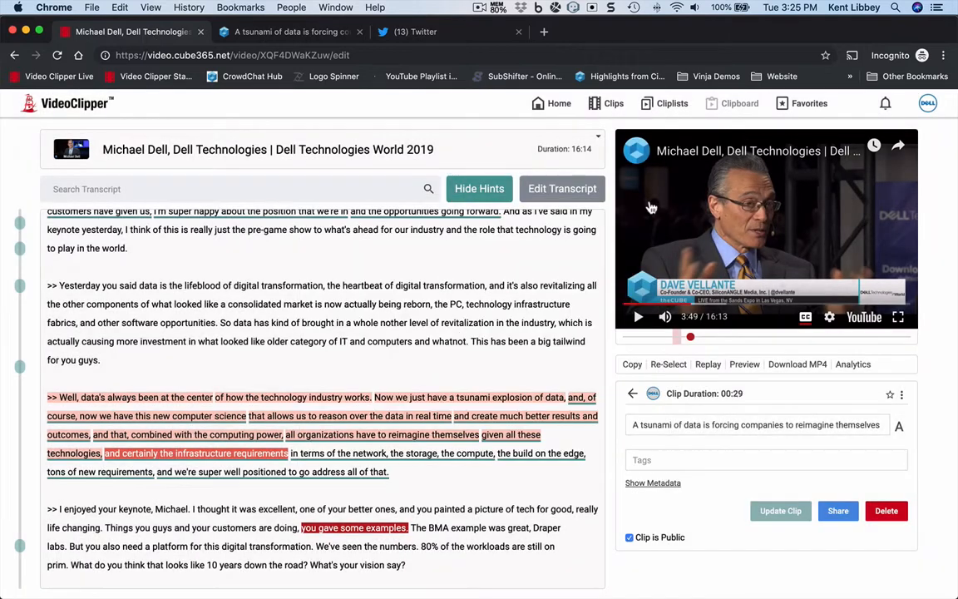
pyautogui.click(808, 371)
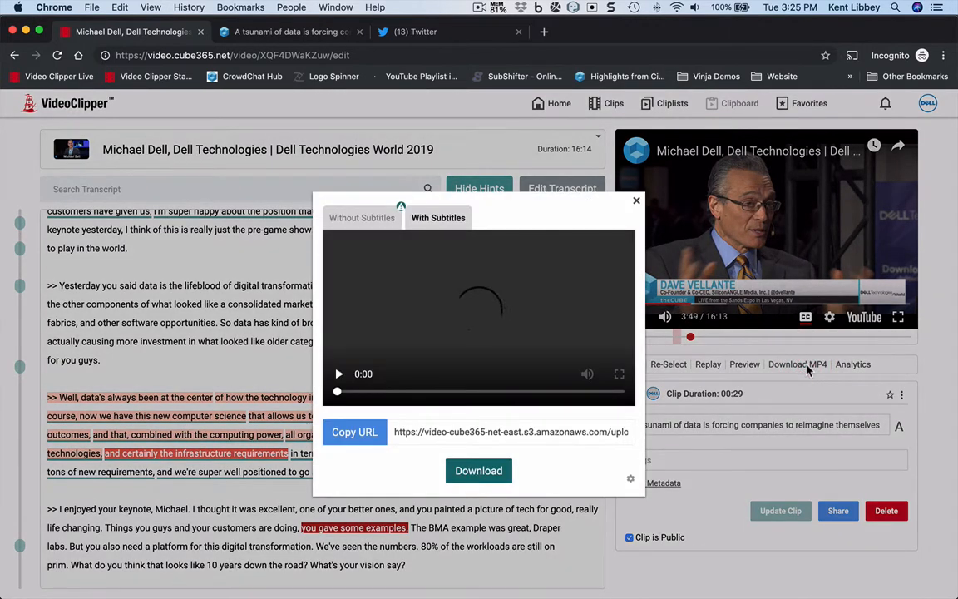
pyautogui.click(339, 375)
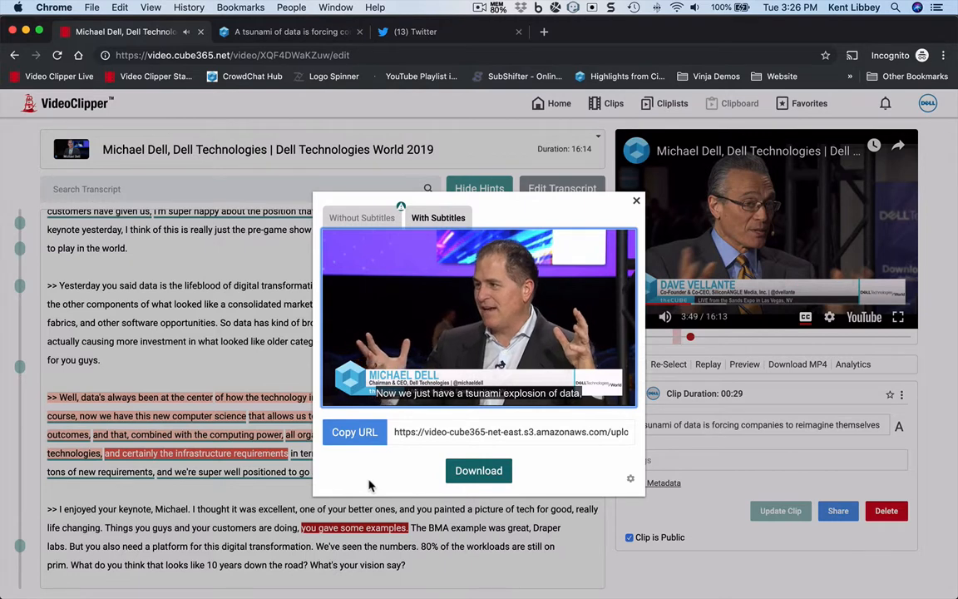
pyautogui.click(637, 201)
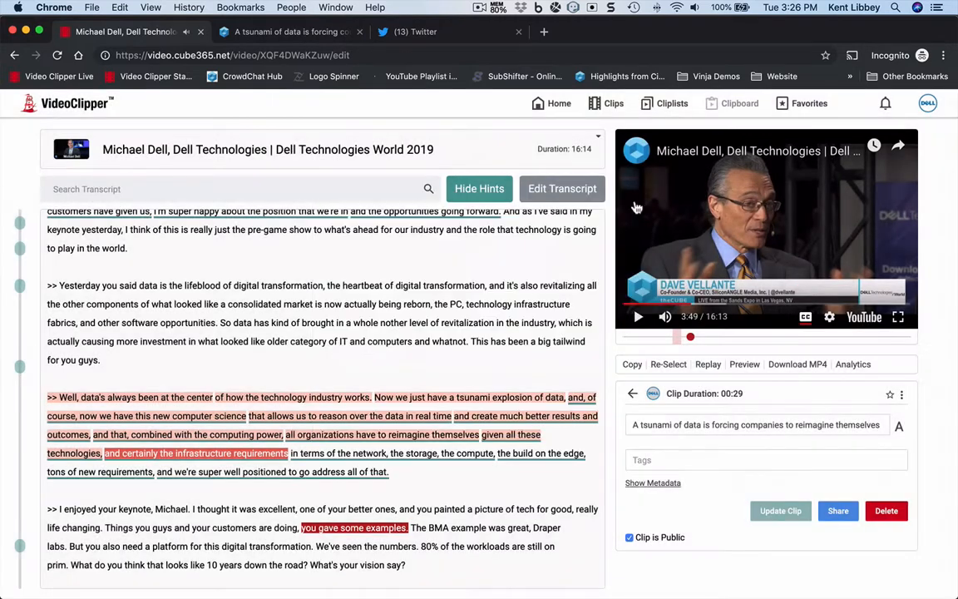
# Share the clip as an mp4 with subtitles, downloading the file
pyautogui.click(838, 512)
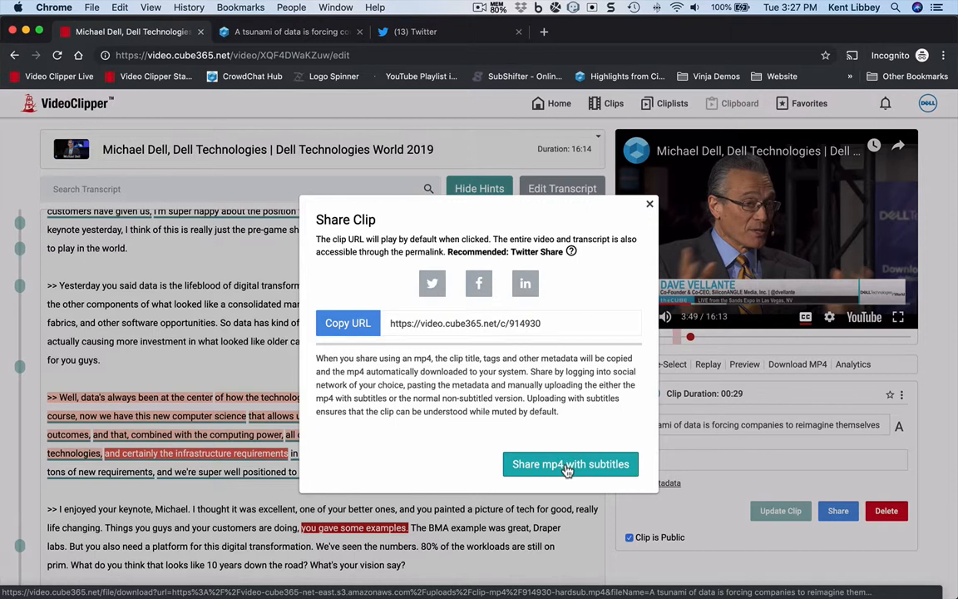
pyautogui.click(565, 468)
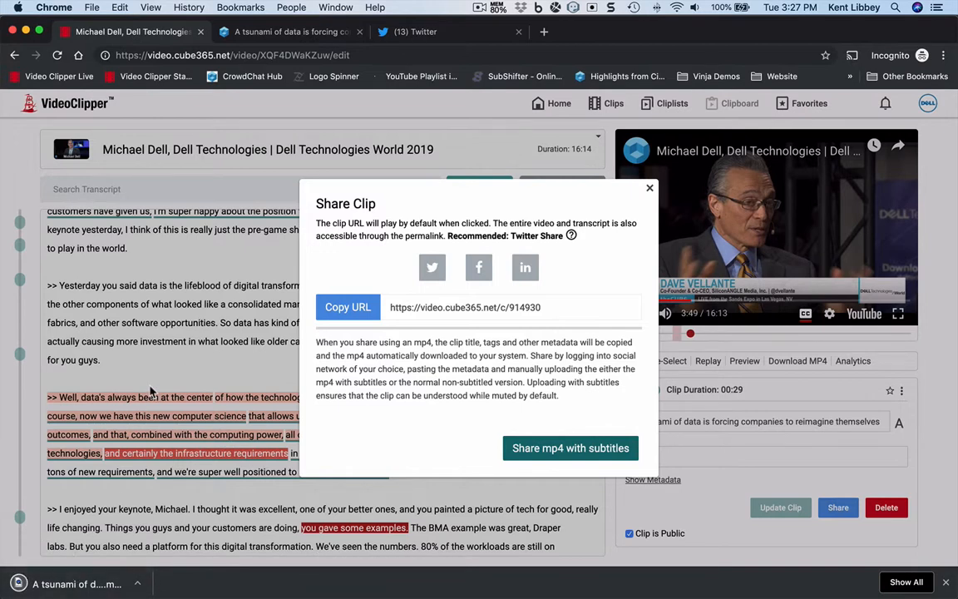
pyautogui.click(426, 33)
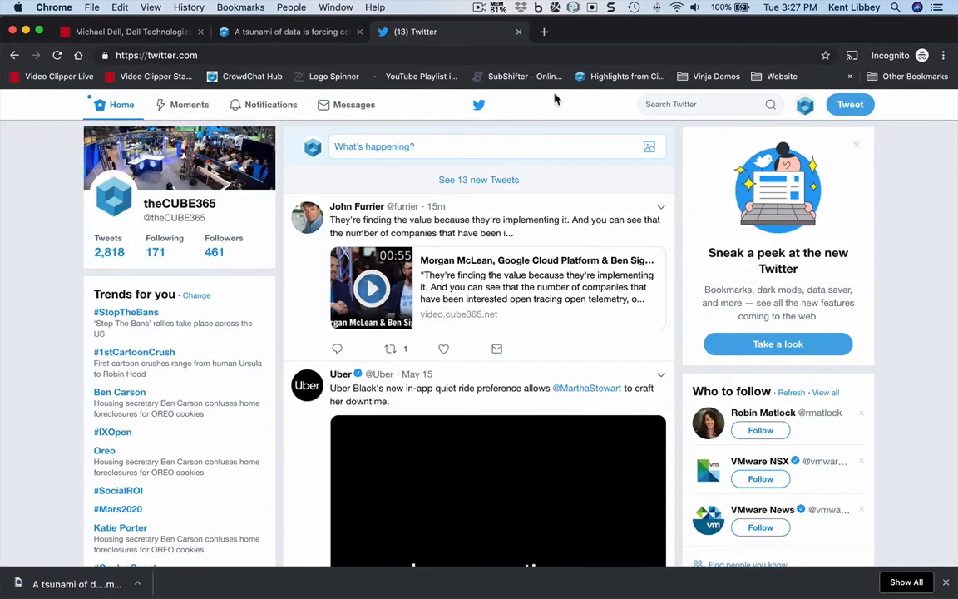
pyautogui.click(850, 105)
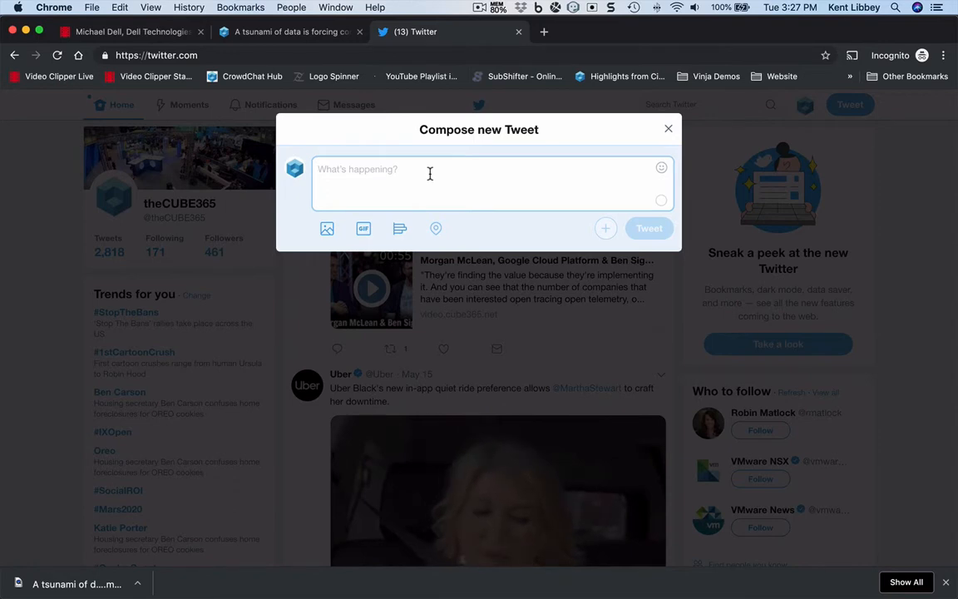
pyautogui.write('A tsunami of data is forcing companies to reimagine themselves https://video.cube365.net/c/914930')
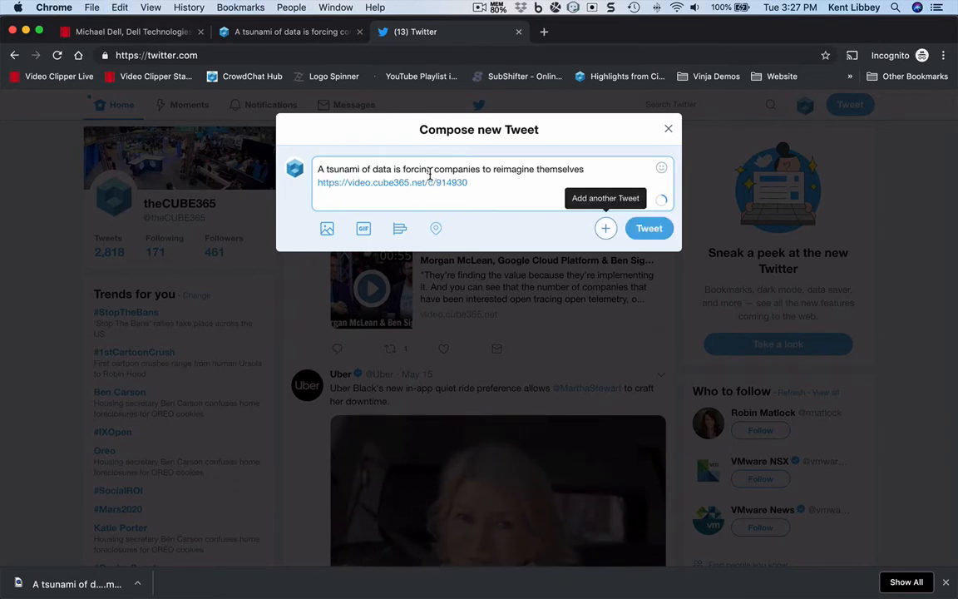
pyautogui.click(593, 168)
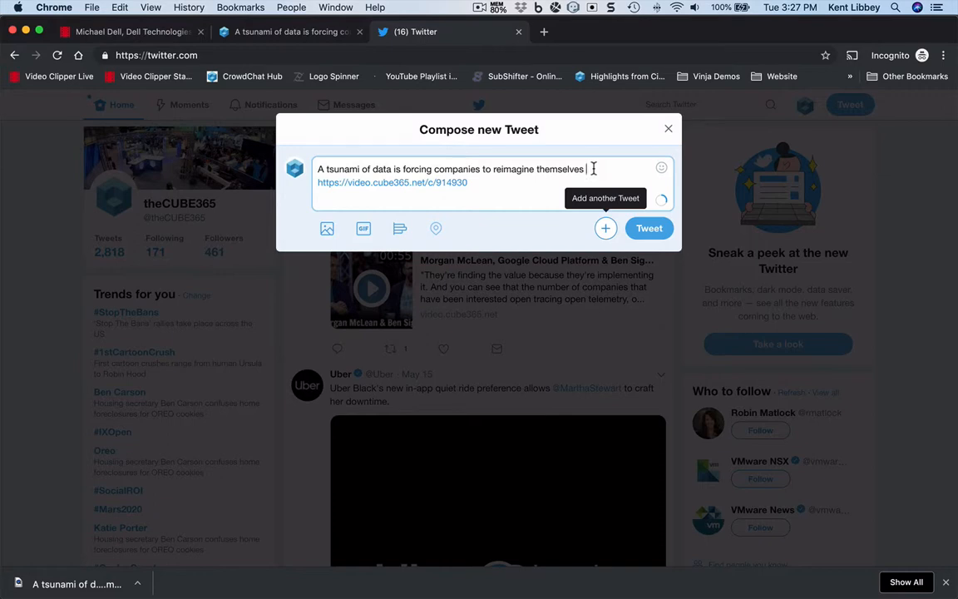
# Attach the downloaded video "A tsunami of data is forcing companies to reimagine themselves (1).mp4" to the tweet
pyautogui.click(327, 230)
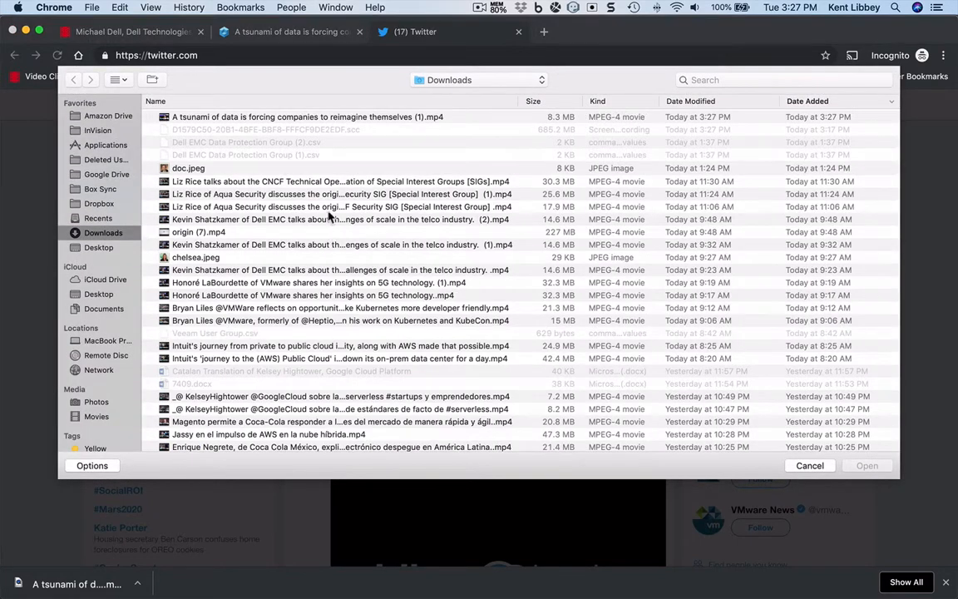
pyautogui.click(316, 119)
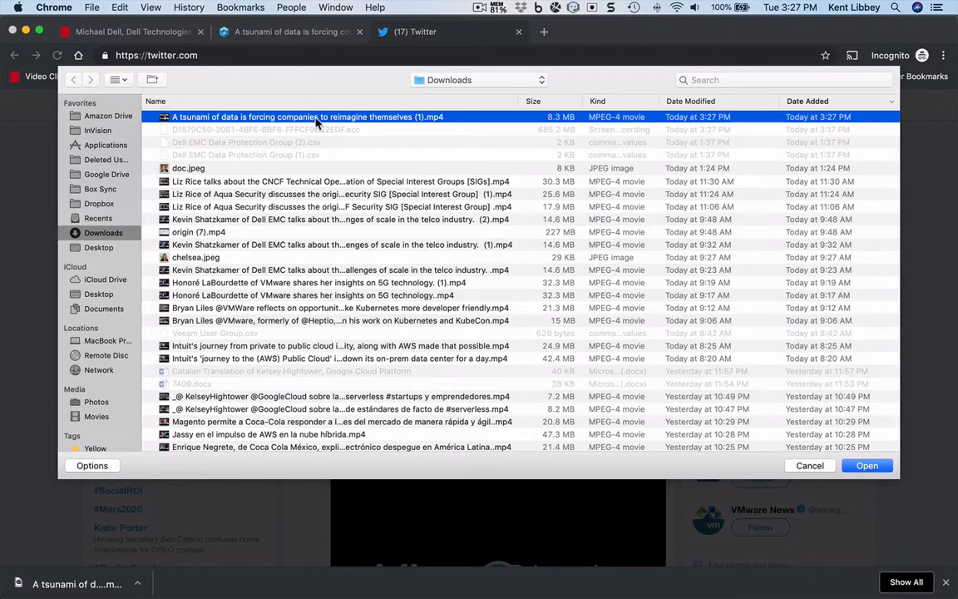
pyautogui.doubleClick(316, 119)
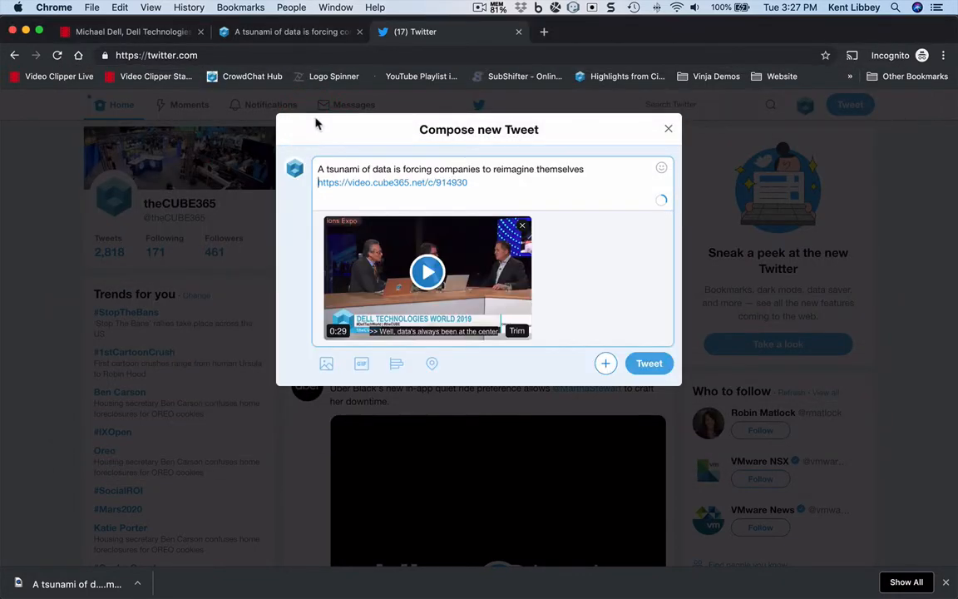
# Preview the attached video in the trim view, keep its full length and post the tweet
pyautogui.click(518, 331)
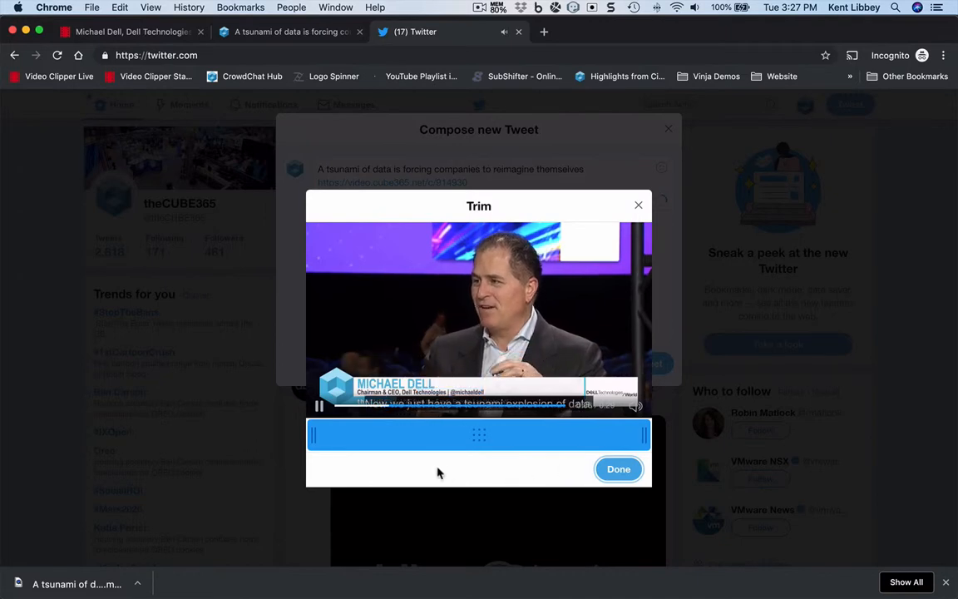
pyautogui.click(617, 471)
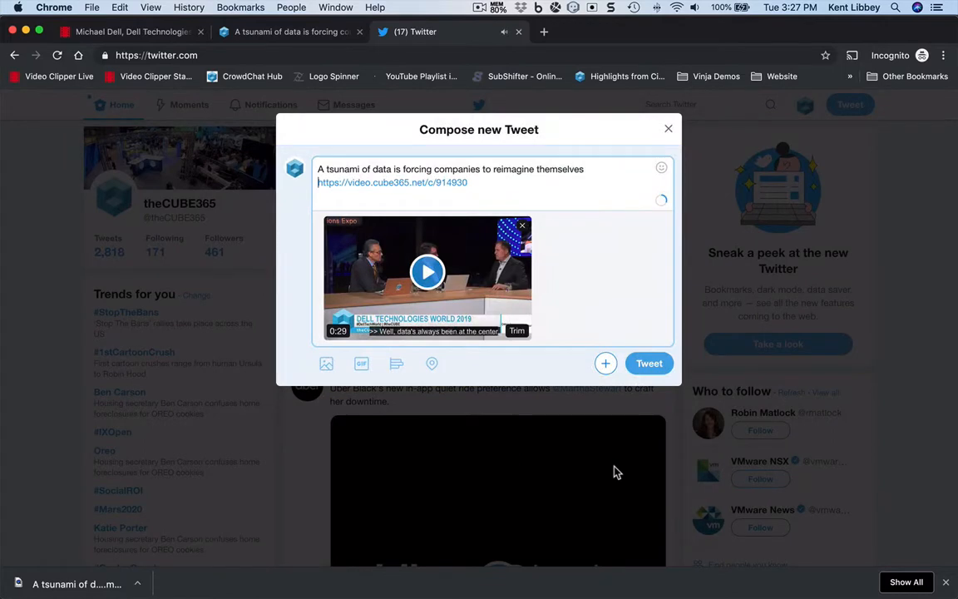
pyautogui.click(648, 366)
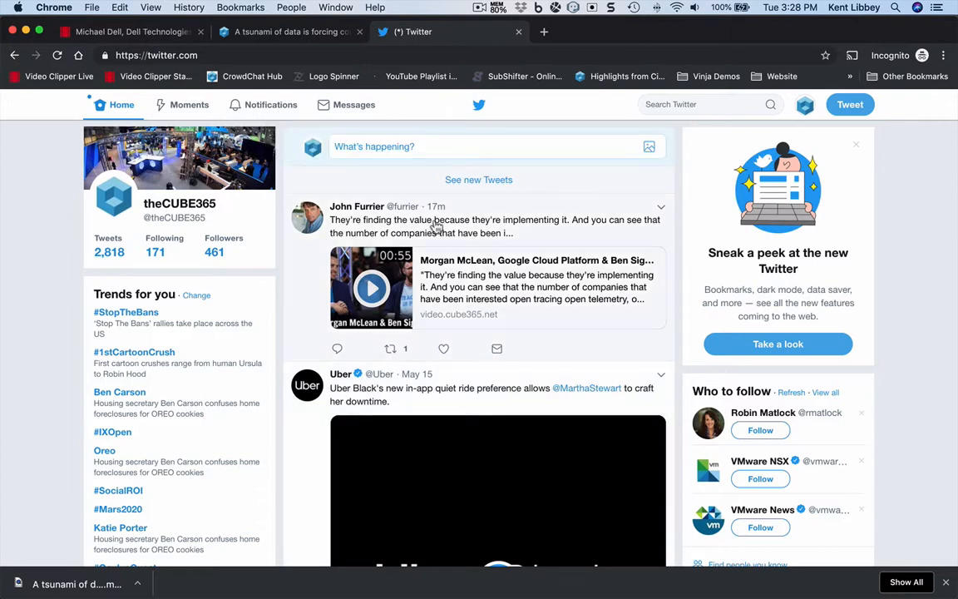
# Load the new tweets, play the posted clip with sound, and view the tweet's details and options before closing it
pyautogui.click(486, 182)
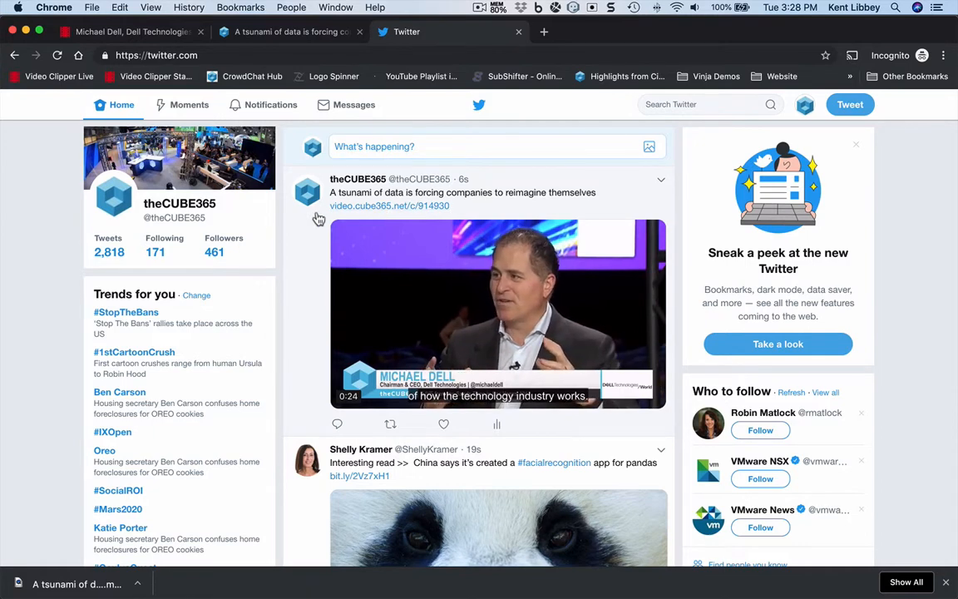
pyautogui.click(624, 394)
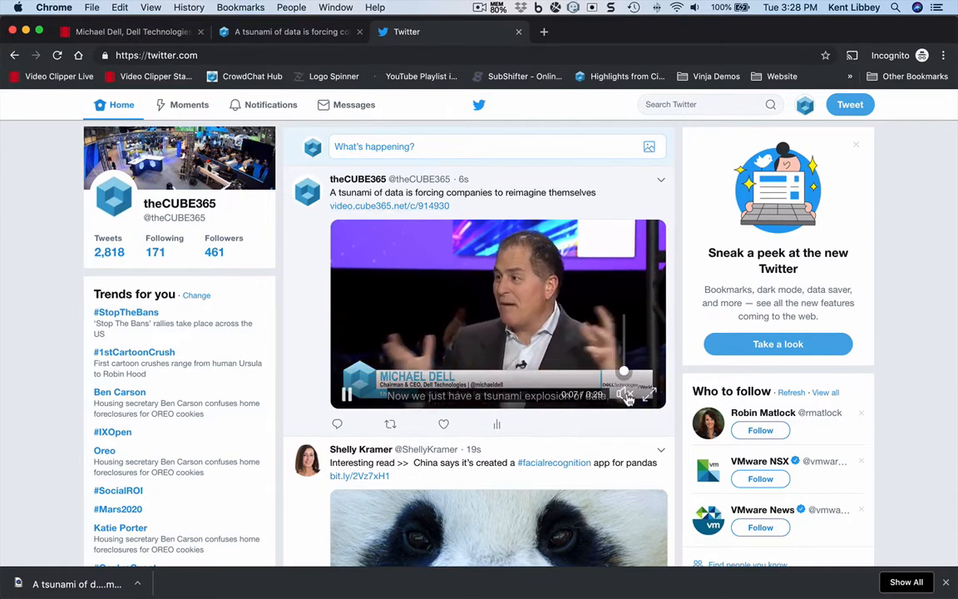
pyautogui.click(320, 288)
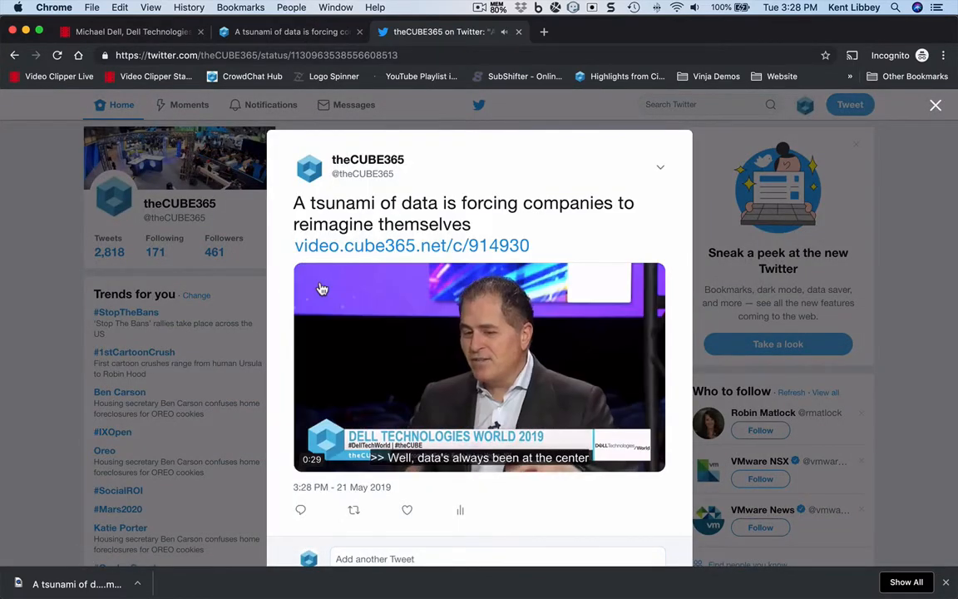
pyautogui.click(661, 169)
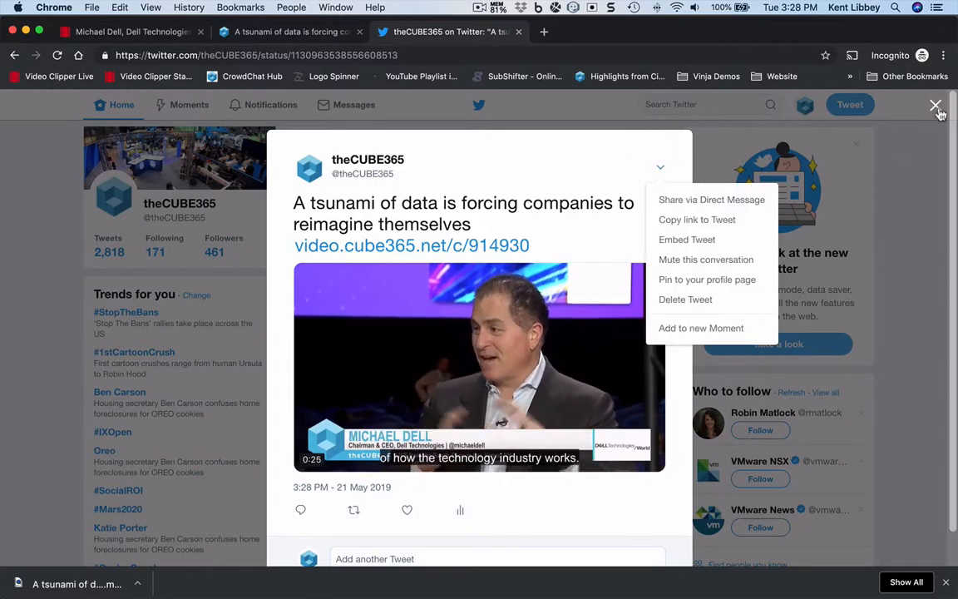
pyautogui.click(936, 107)
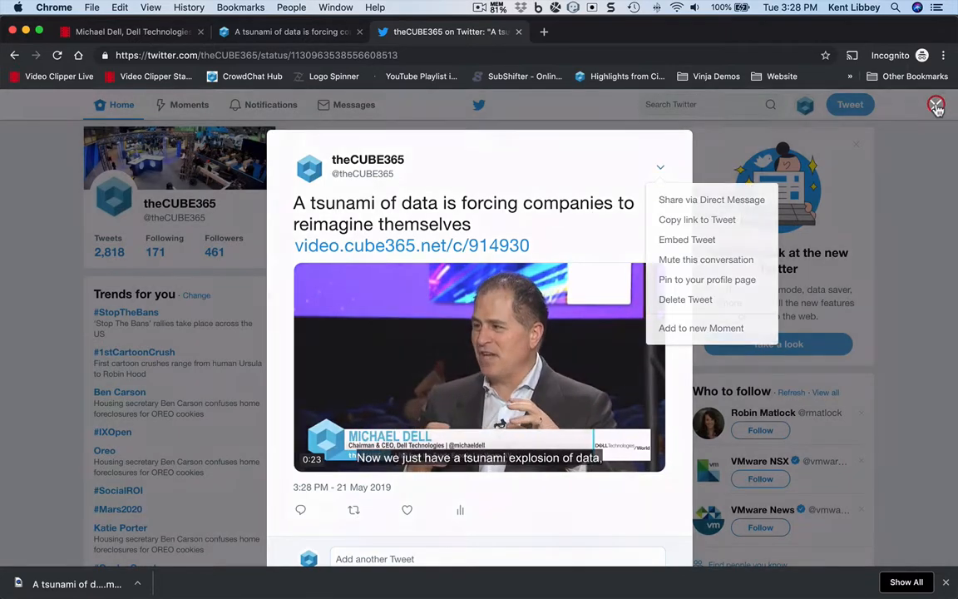
# Return to the VideoClipper editor, dismiss the Share Clip dialog and go to the home page
pyautogui.click(133, 35)
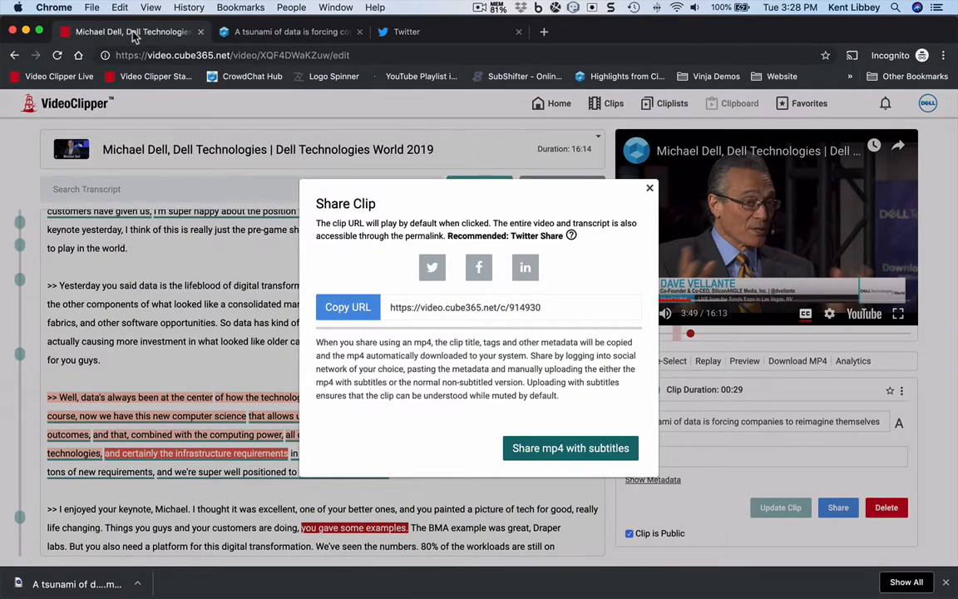
pyautogui.click(650, 188)
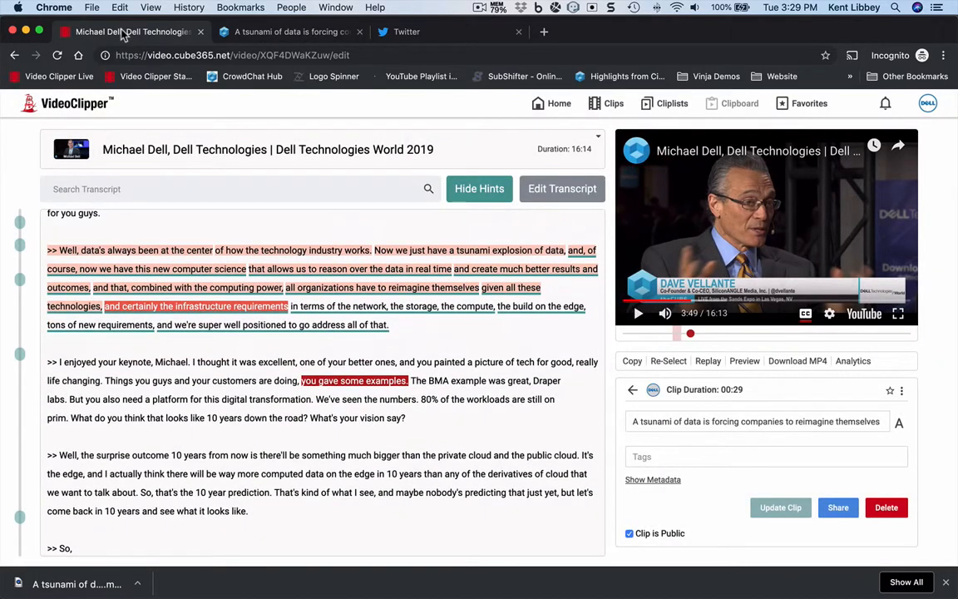
pyautogui.click(560, 104)
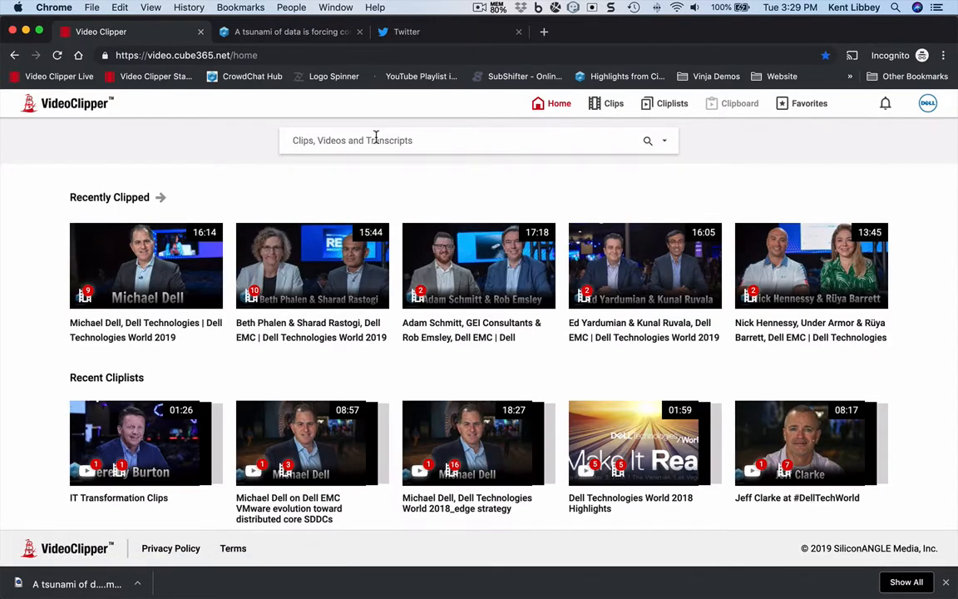
# Look over the home page's recent clips, cliplists and ready-to-clip content, and open the "How To" Guide from the account options
pyautogui.click(376, 139)
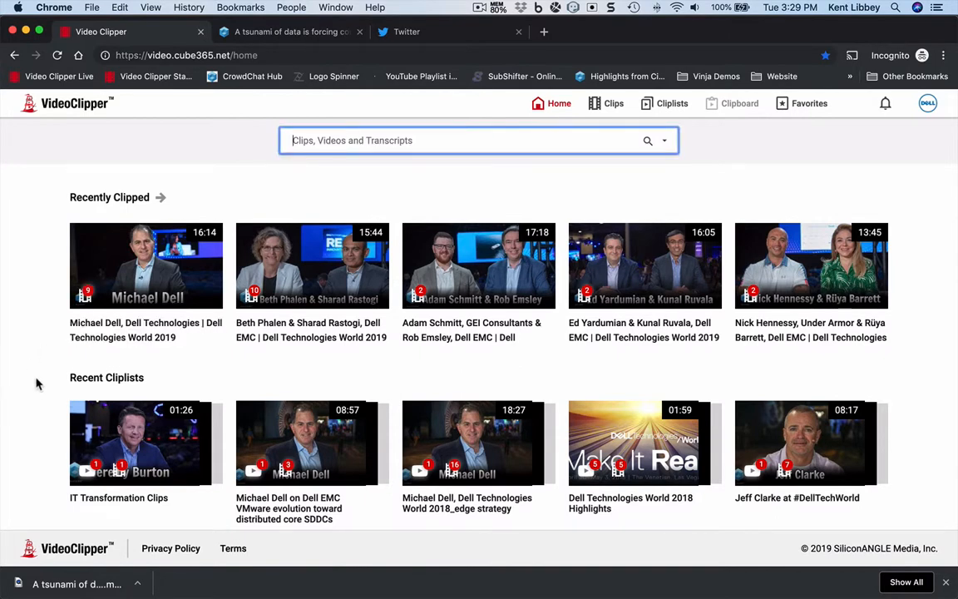
pyautogui.scroll(-2, 37, 384)
pyautogui.scroll(-4, 37, 384)
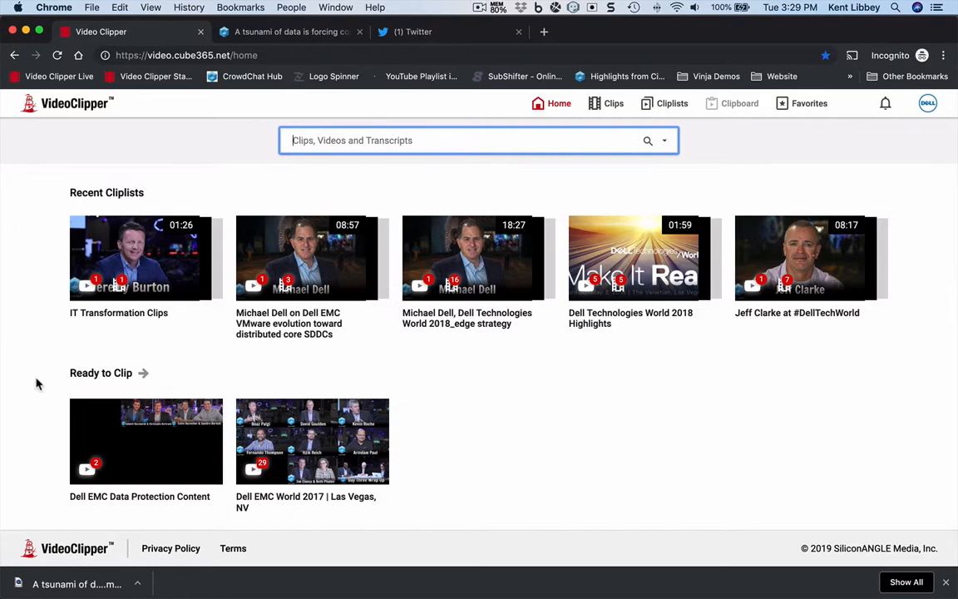
pyautogui.scroll(6, 37, 384)
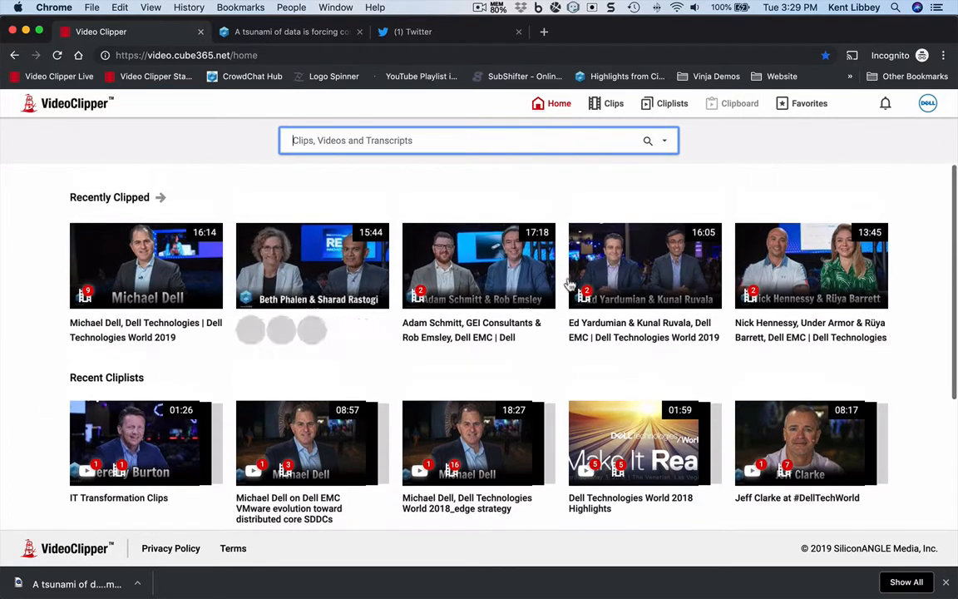
pyautogui.click(928, 103)
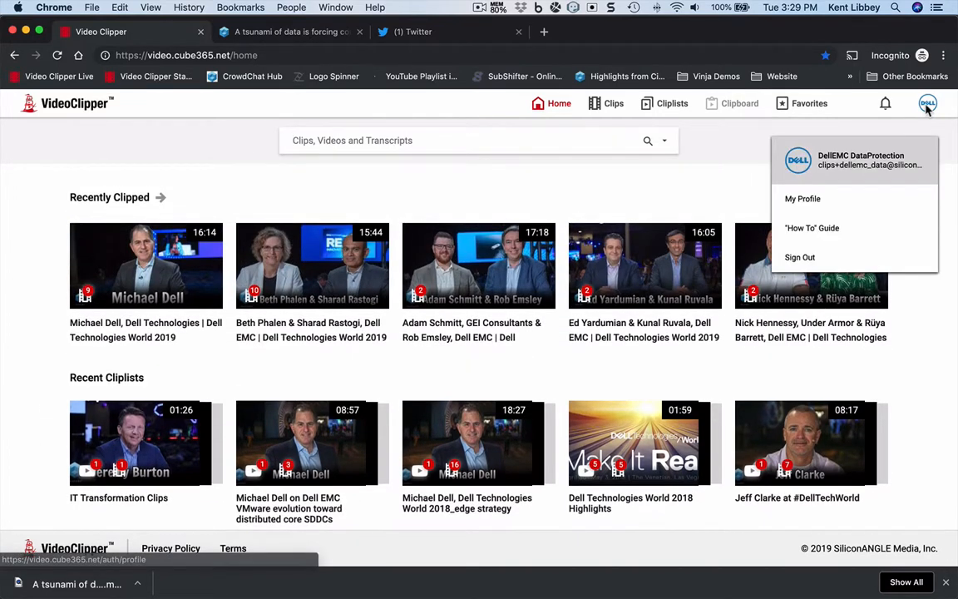
pyautogui.click(822, 231)
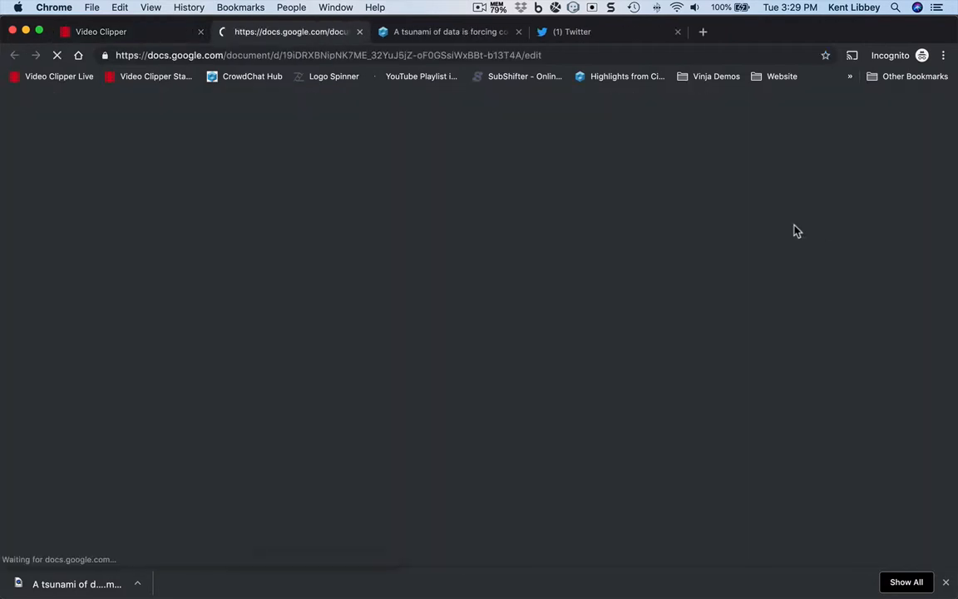